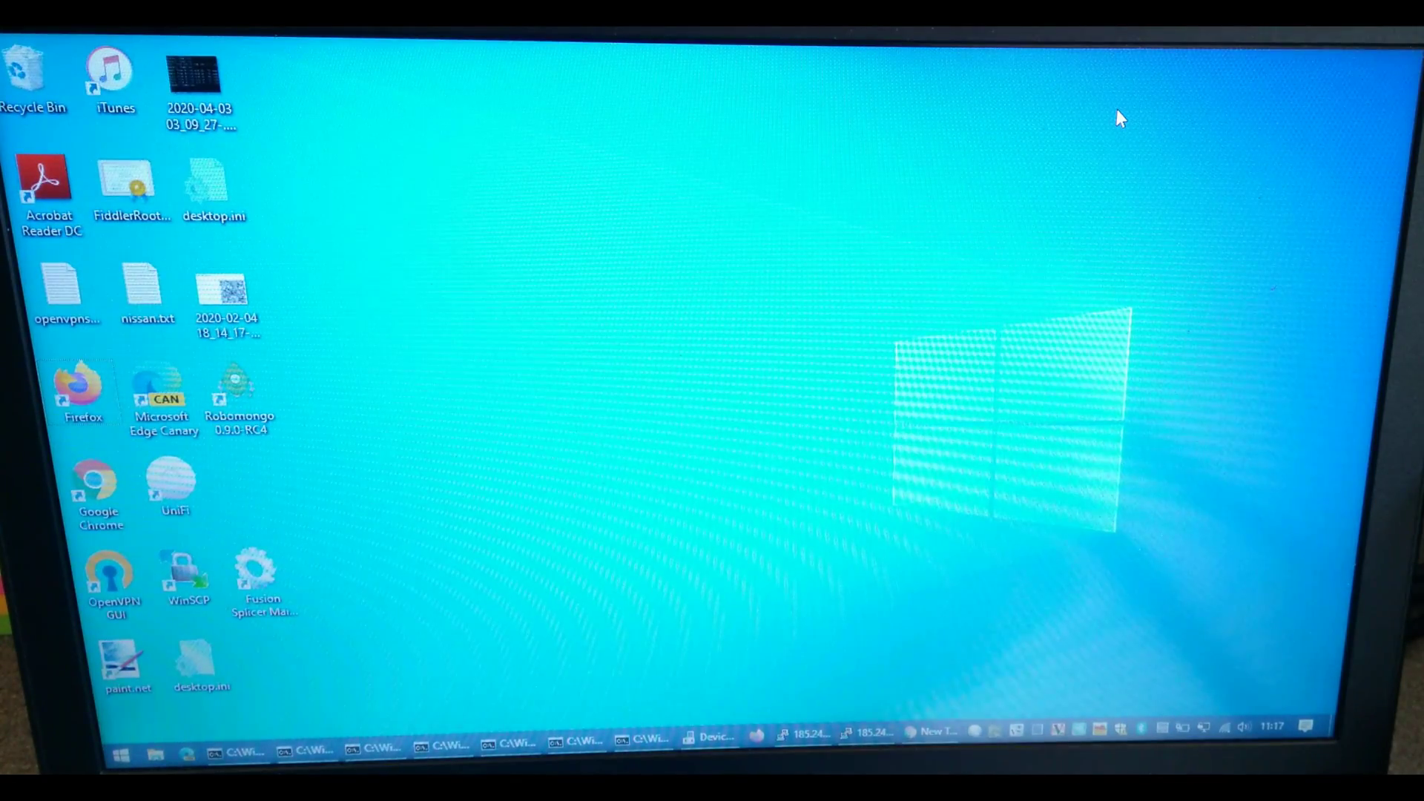
Dismiss the network error message
key("super+r")
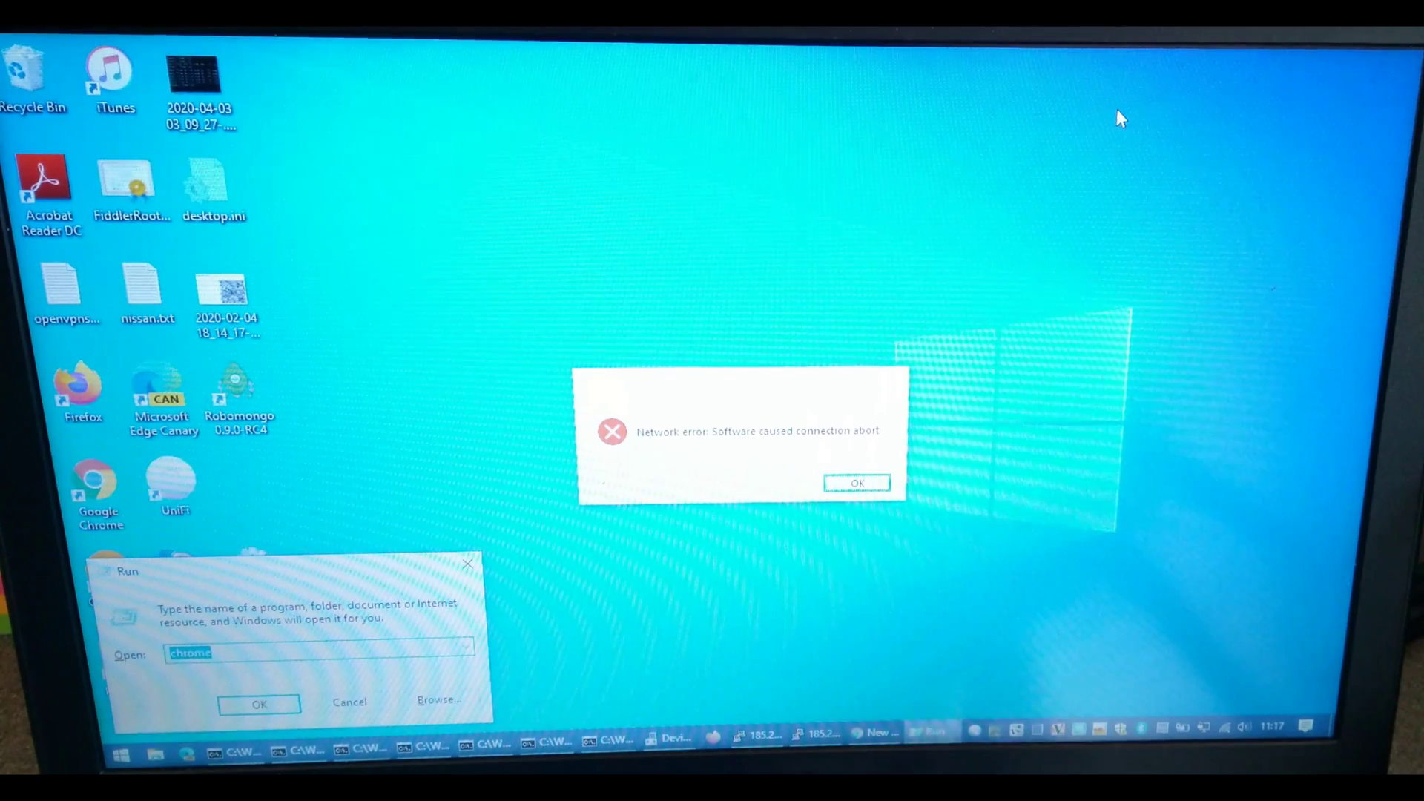
left_click(777, 421)
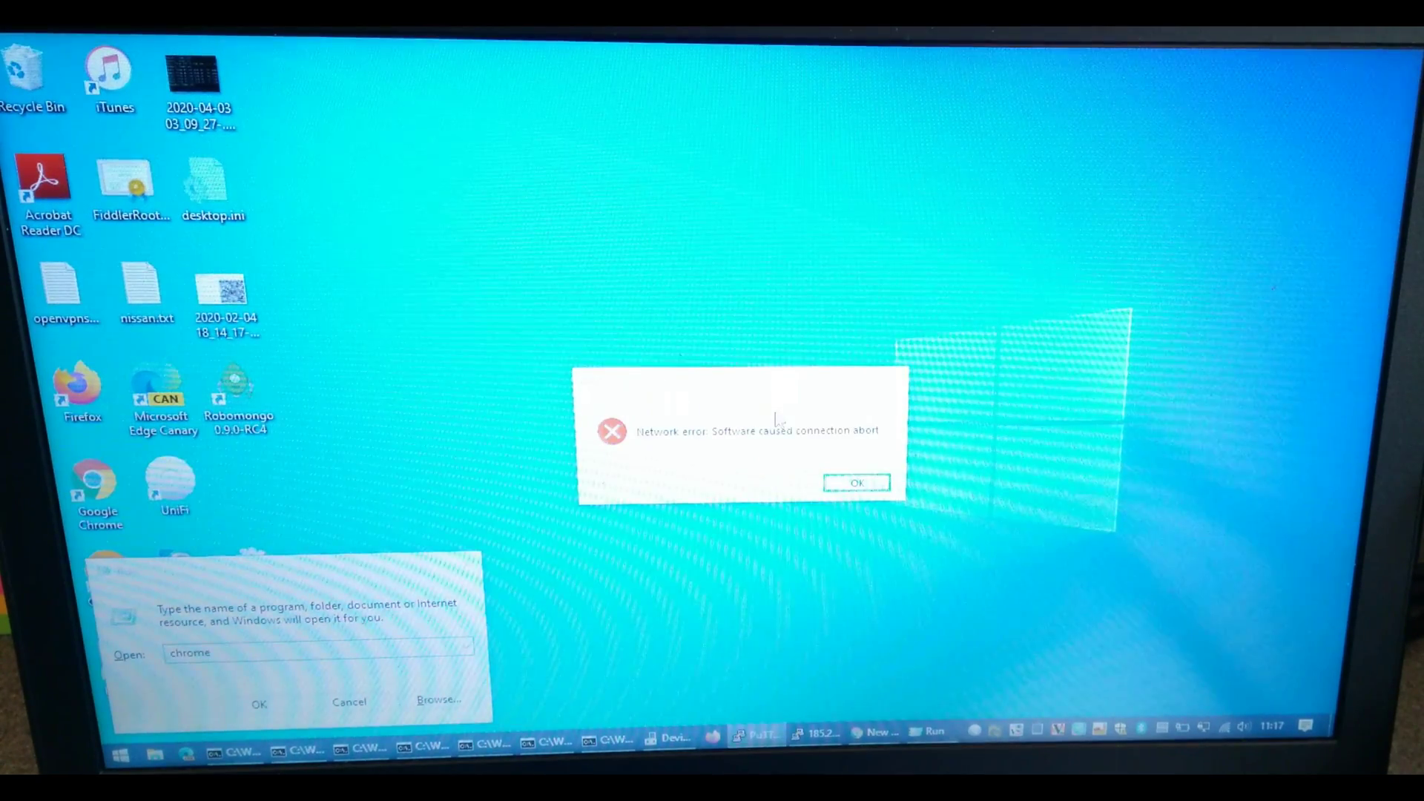
left_click(859, 481)
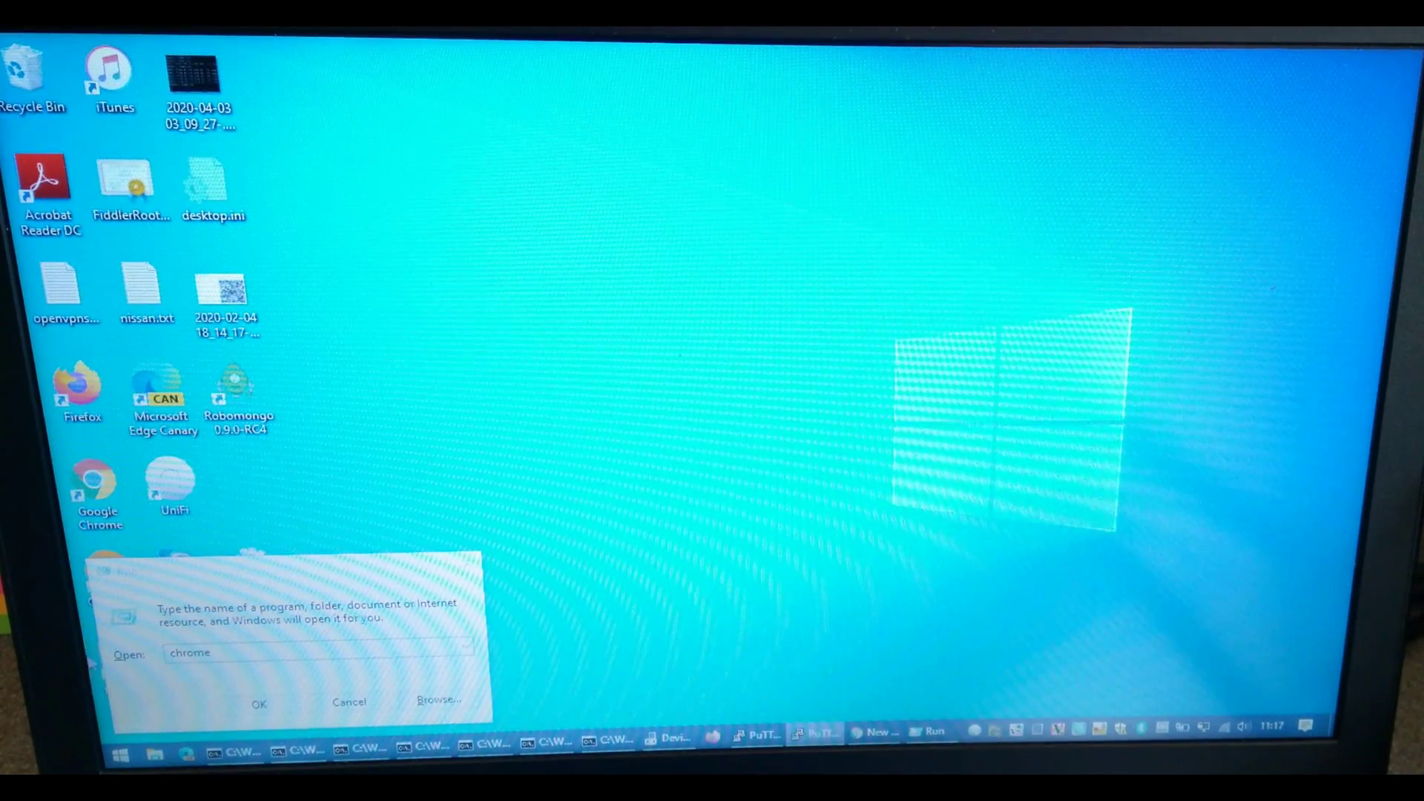
Run ipconfig in Command Prompt and copy the Ethernet default gateway 192.168.0.1
key("super+r")
type("cmd")
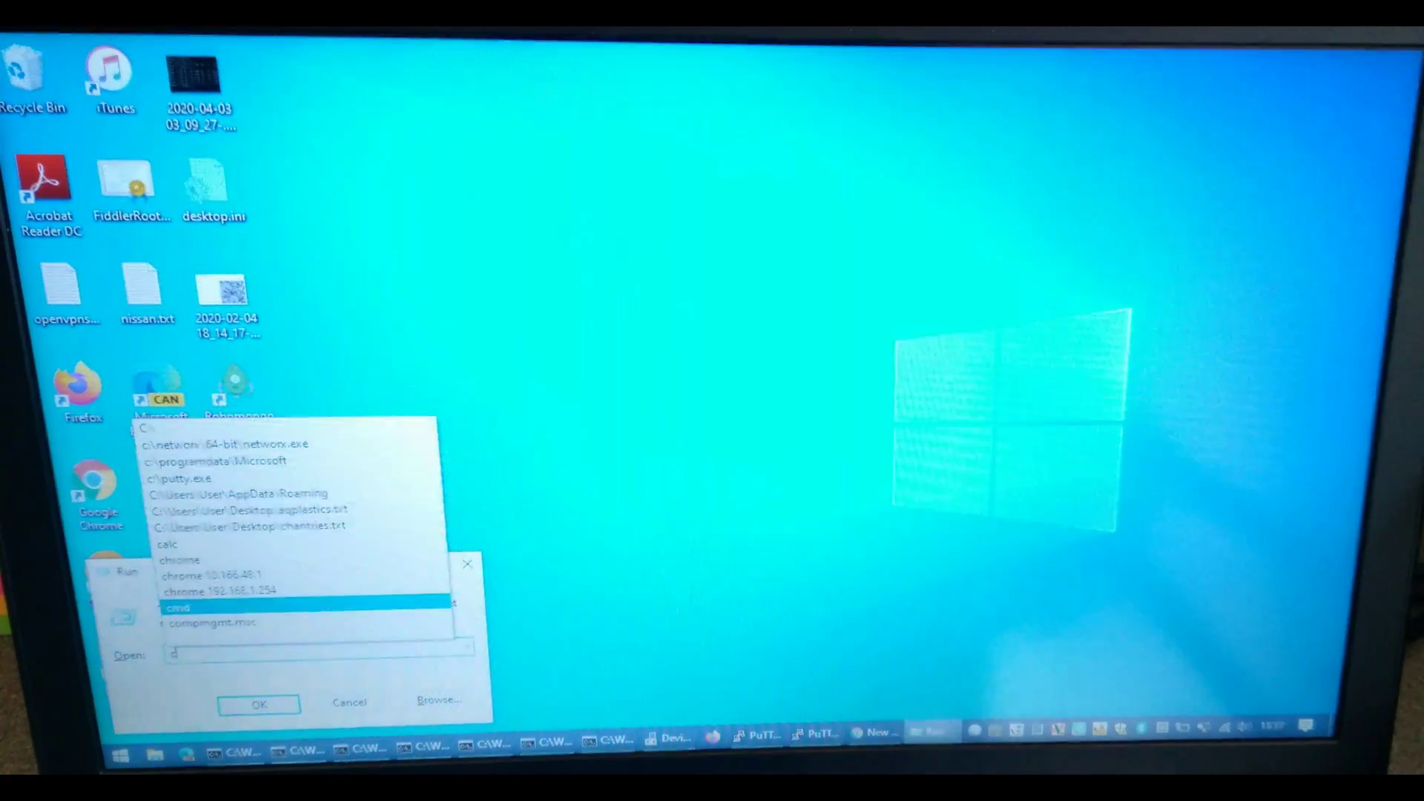
key("Return")
type("ipconfig")
key("Return")
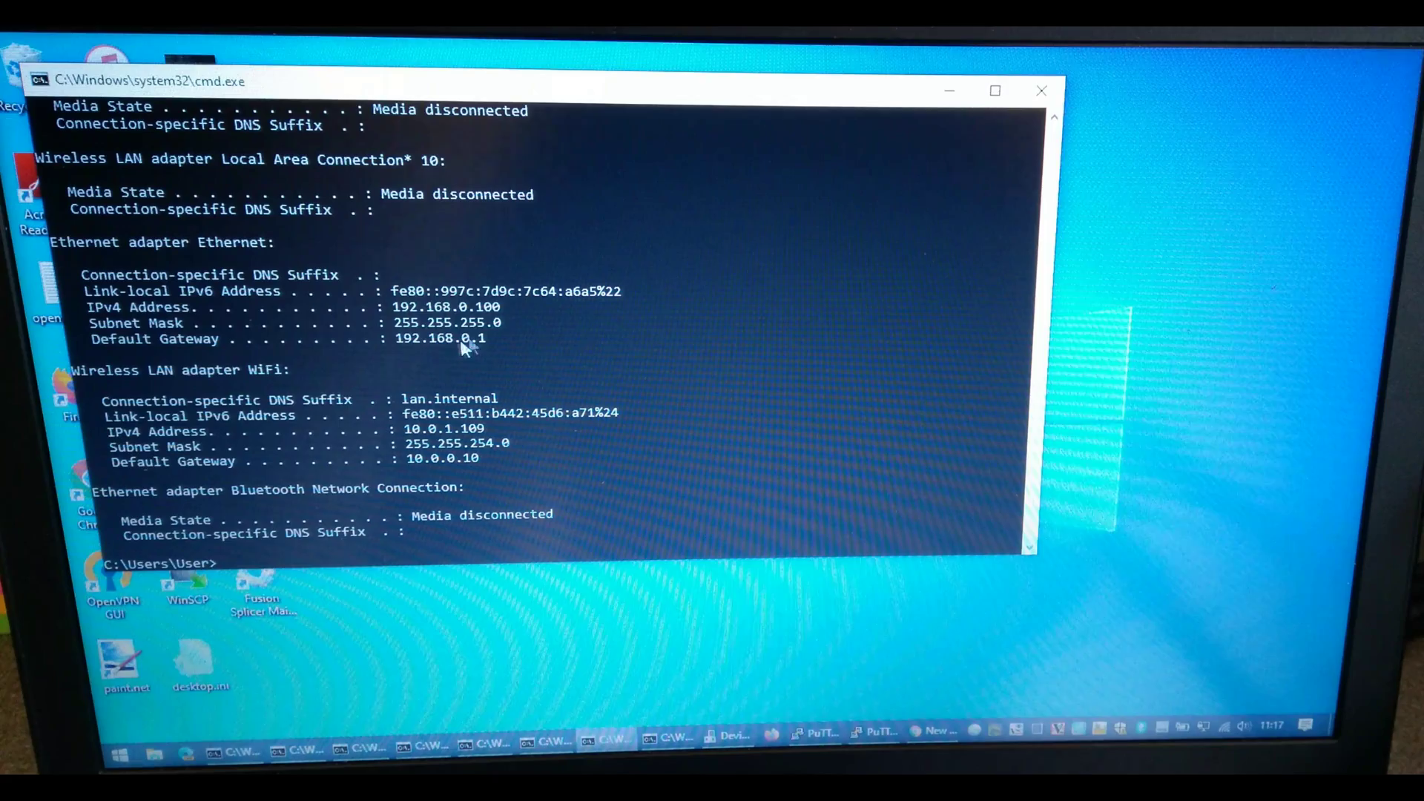
left_click_drag(397, 341, 472, 347)
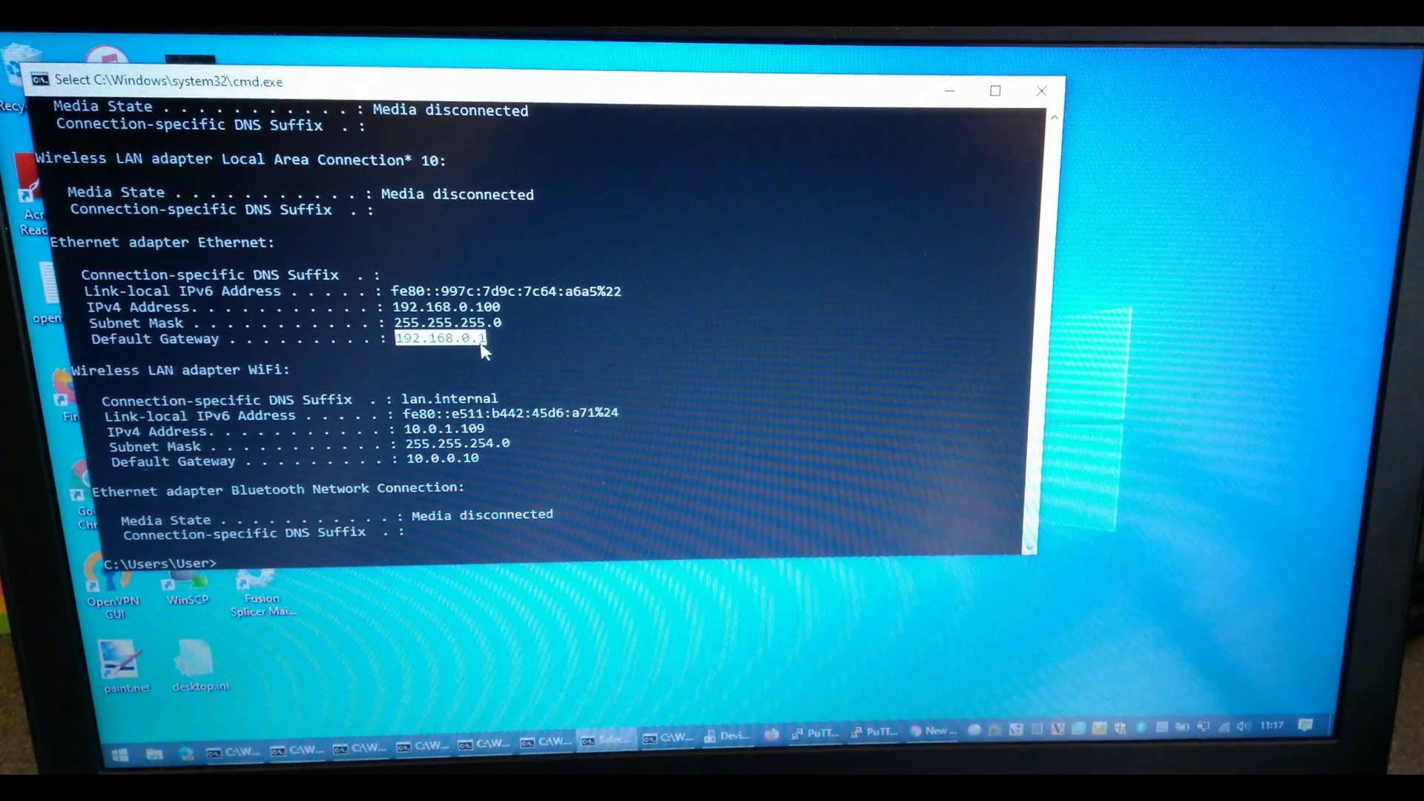
right_click(478, 339)
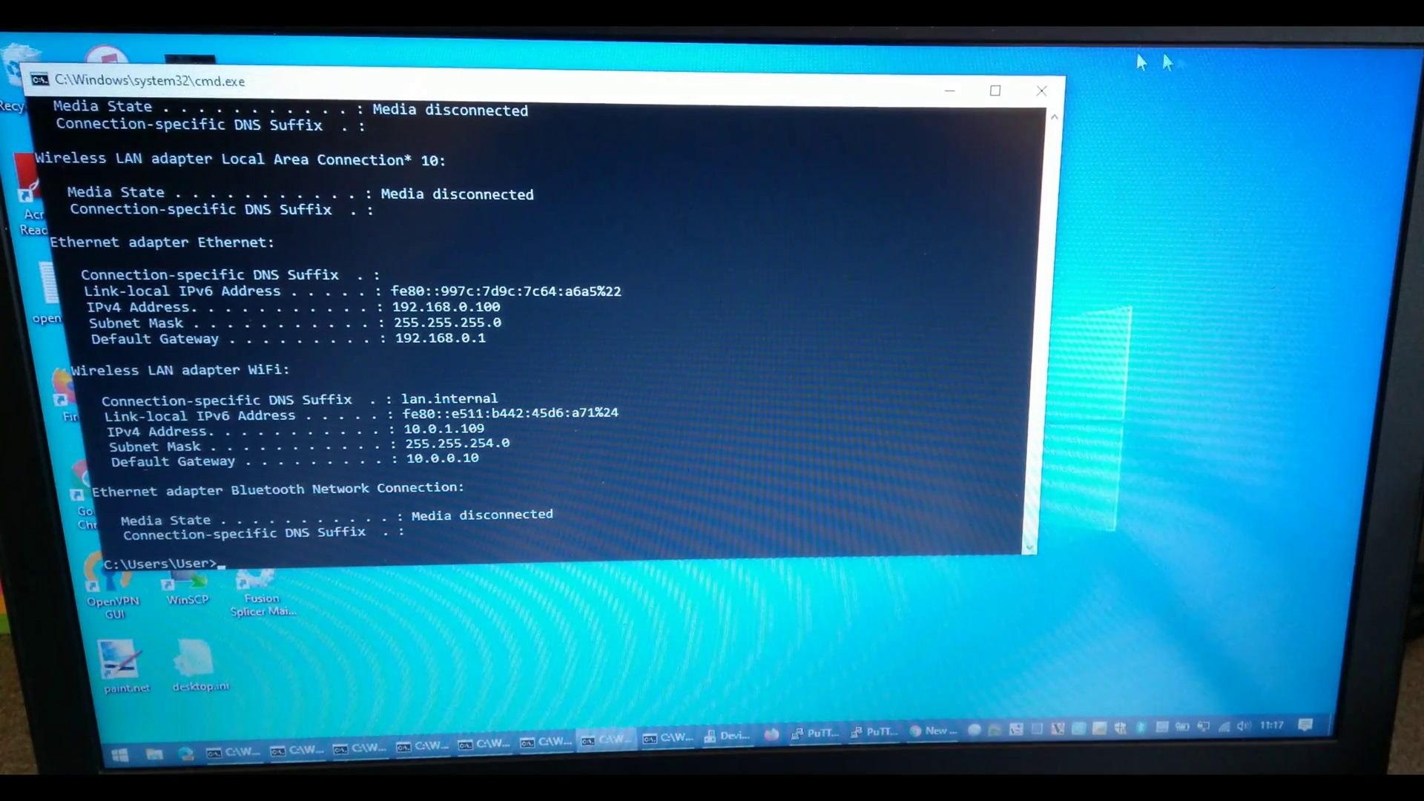
Open the router page in Chrome, log in, and choose Access Point mode in Quick Setup
left_click(950, 95)
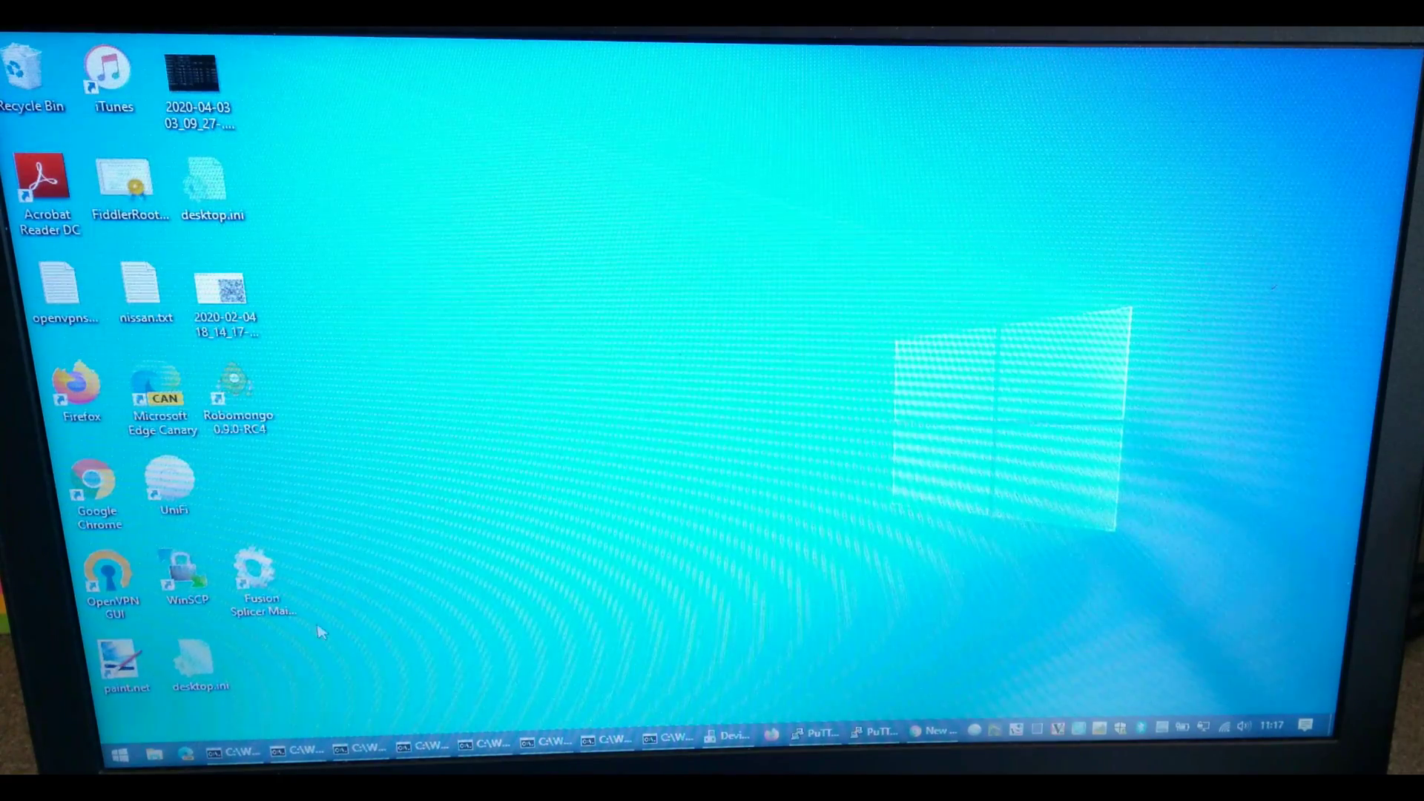
left_click(936, 730)
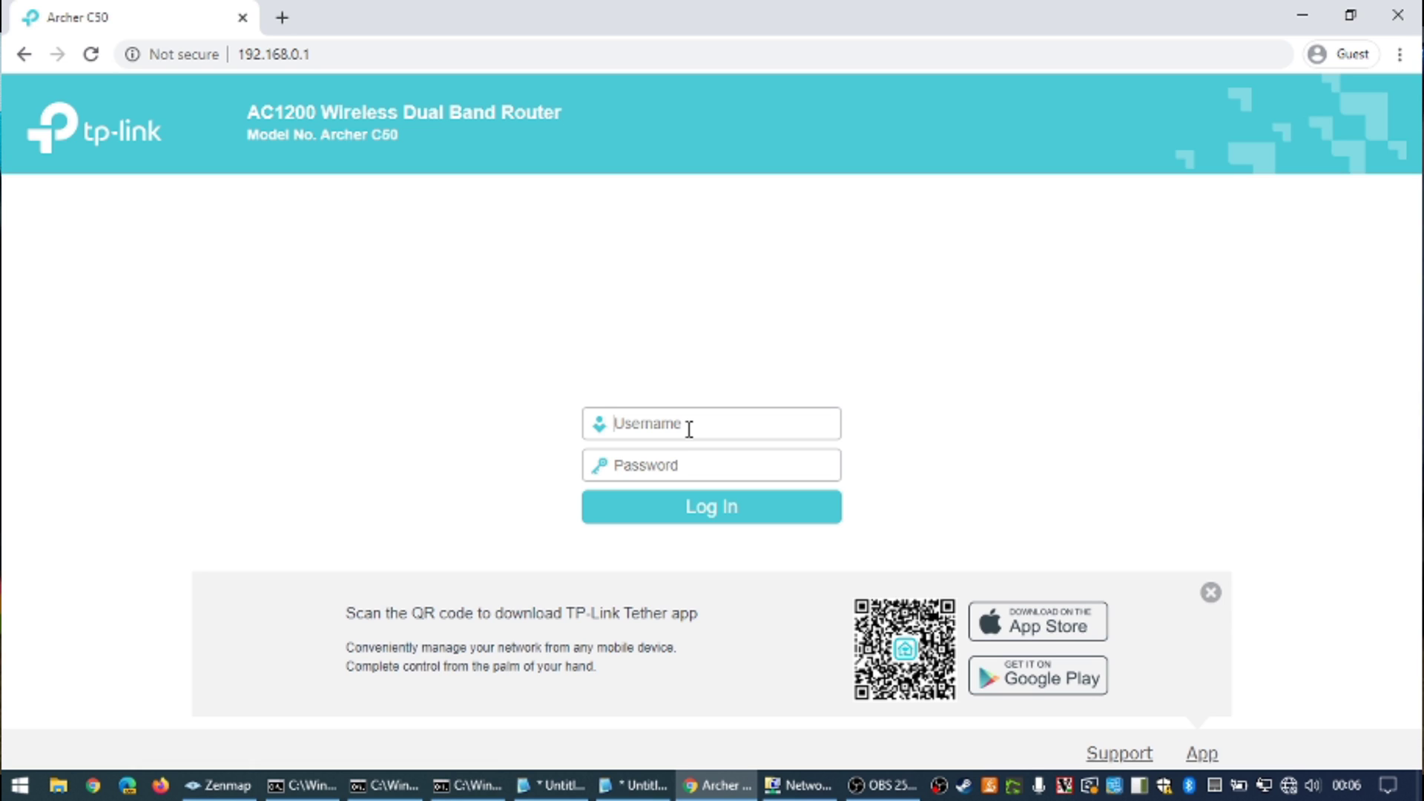
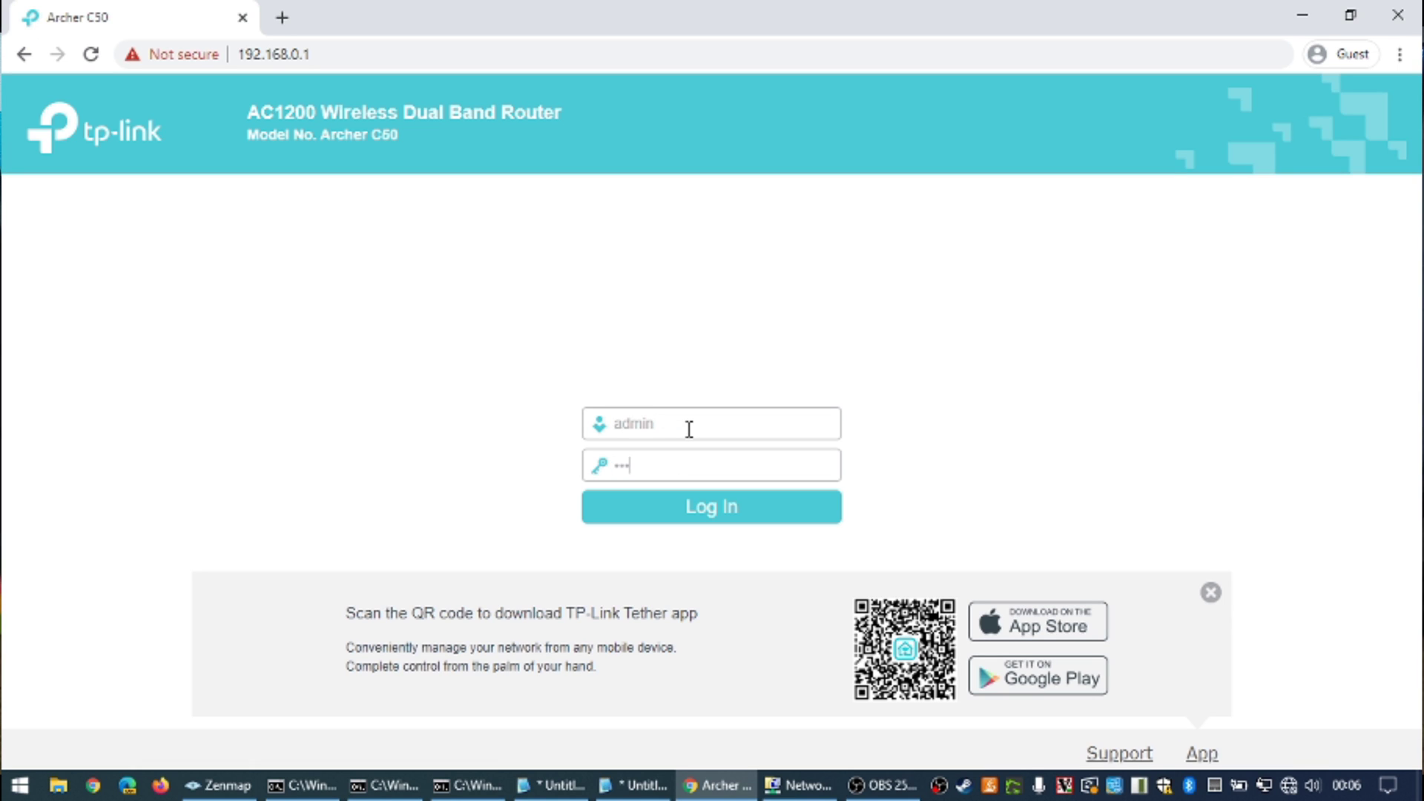
left_click(713, 514)
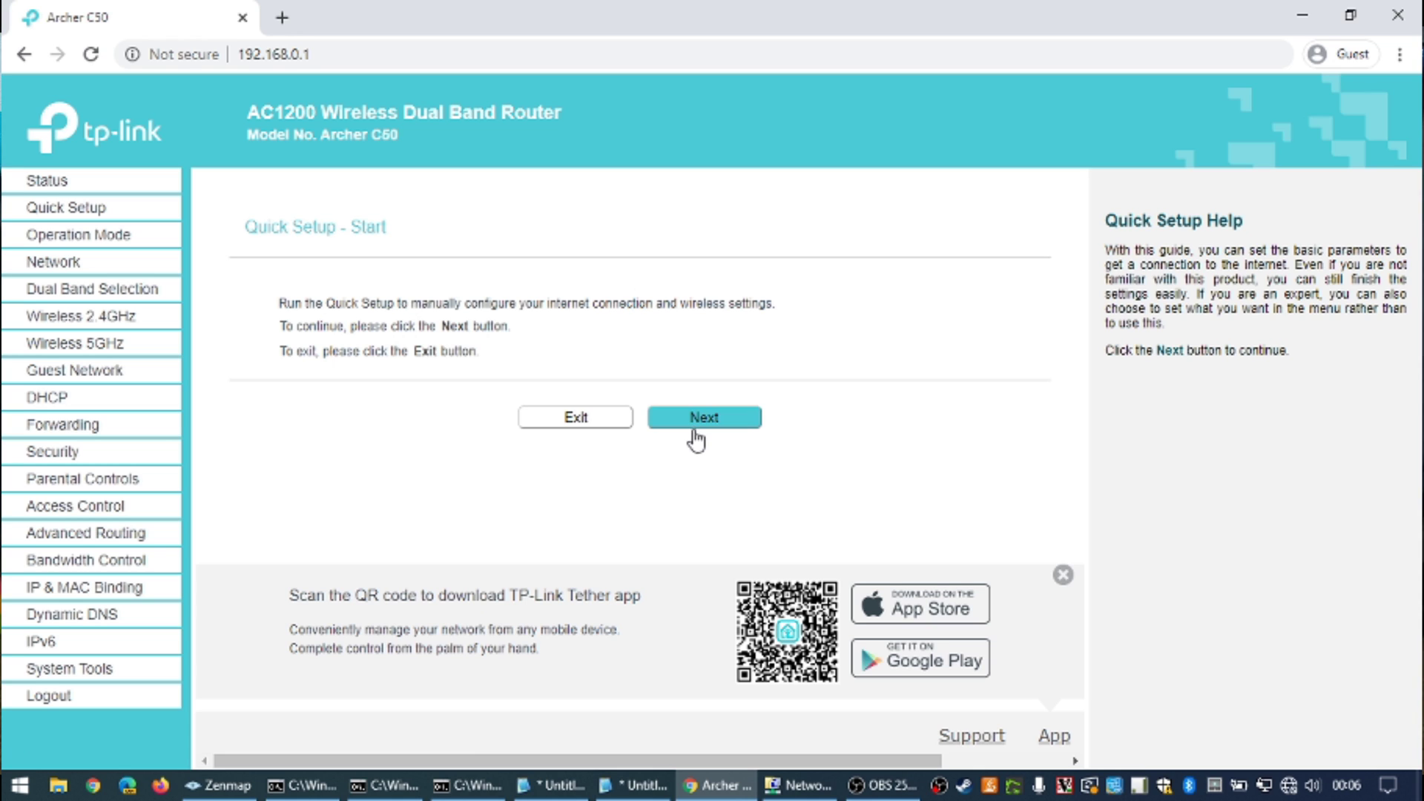
left_click(697, 420)
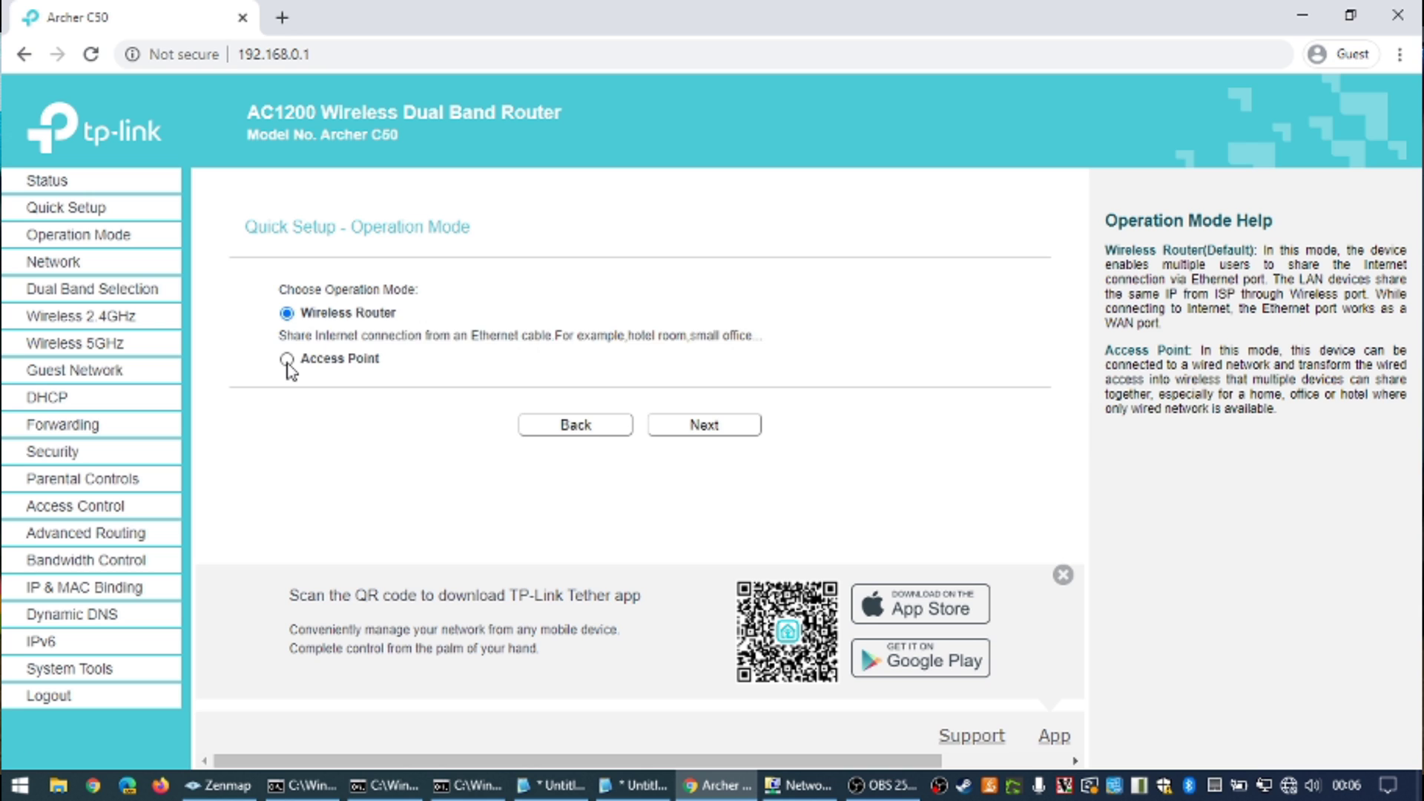
left_click(287, 360)
Name the 2.4 GHz network Trianglex and enter a new wireless password
left_click(718, 431)
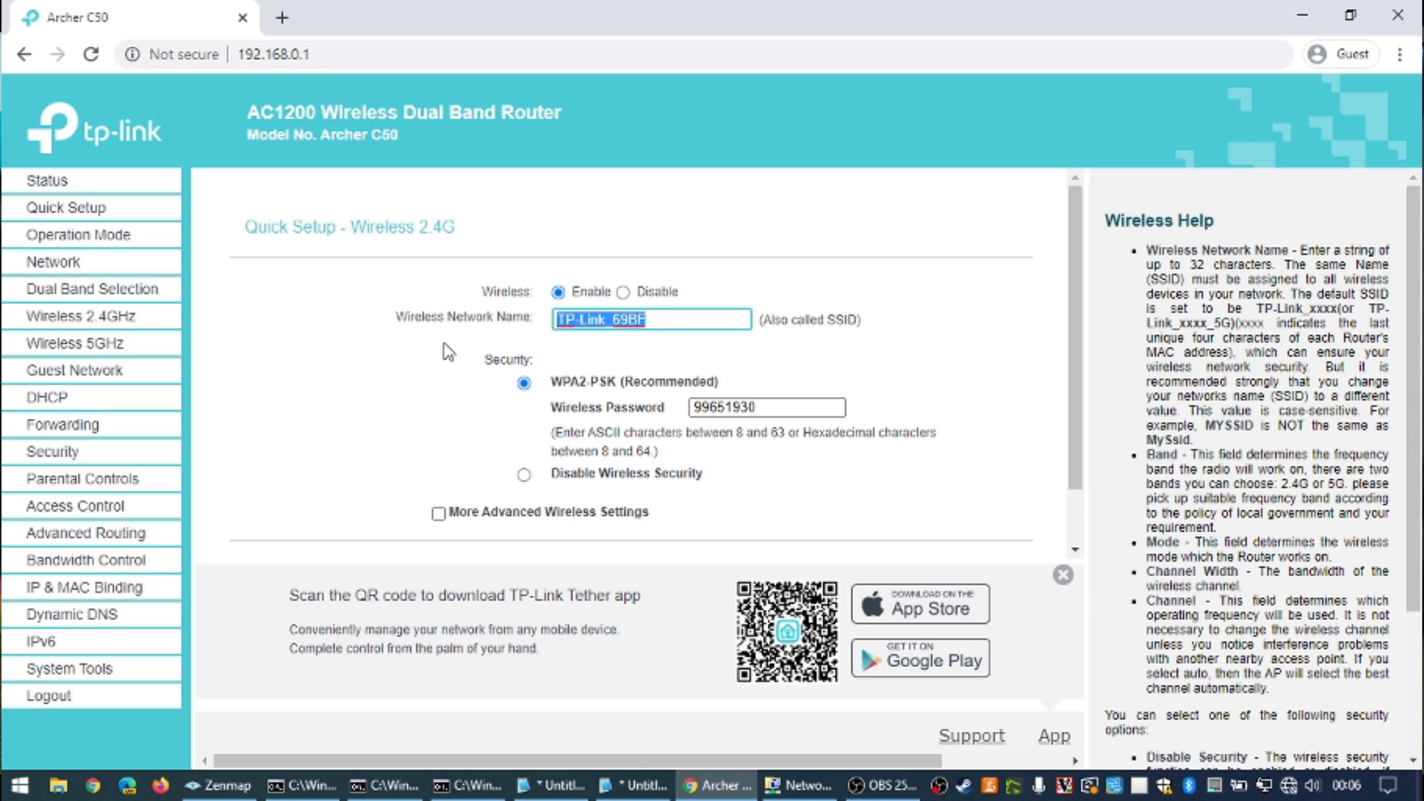
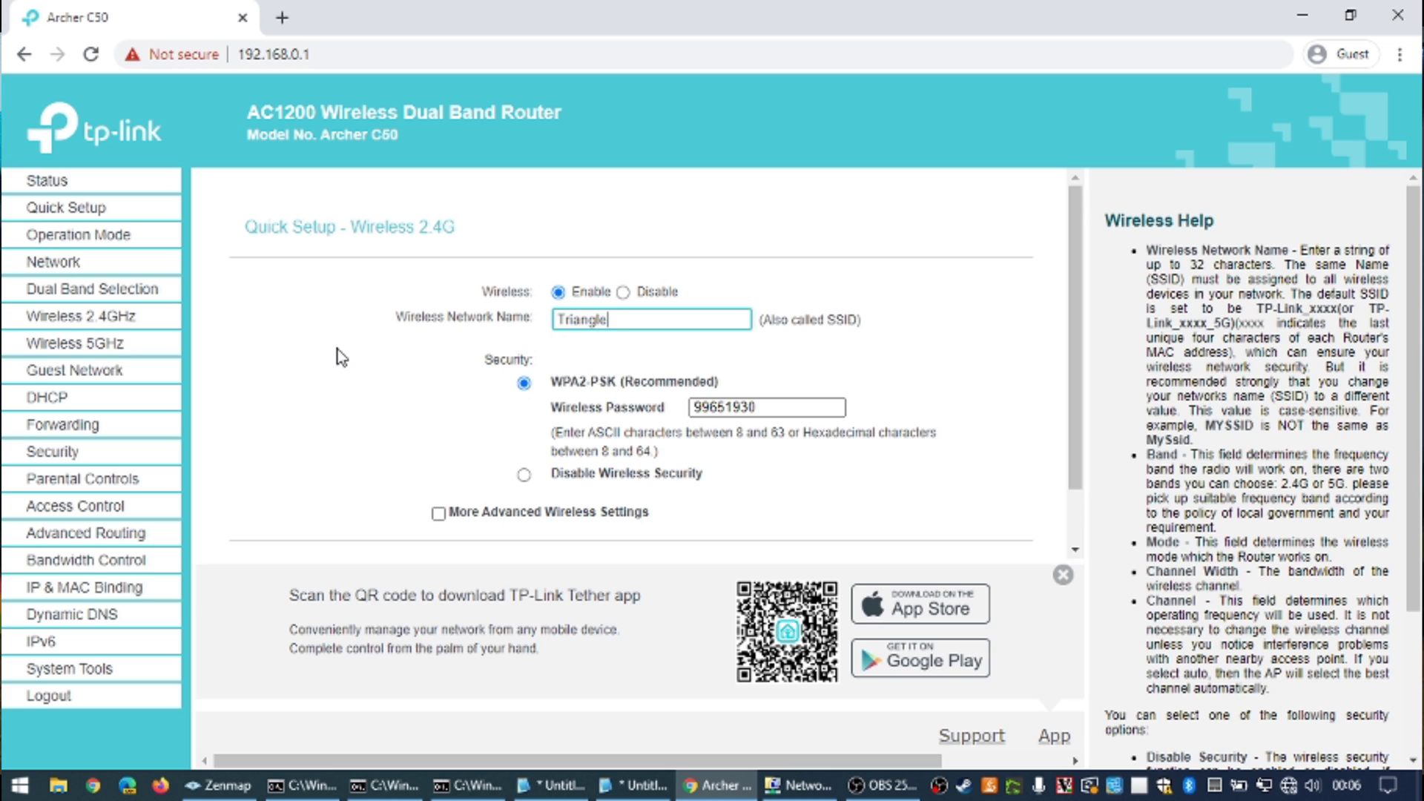
key("Tab")
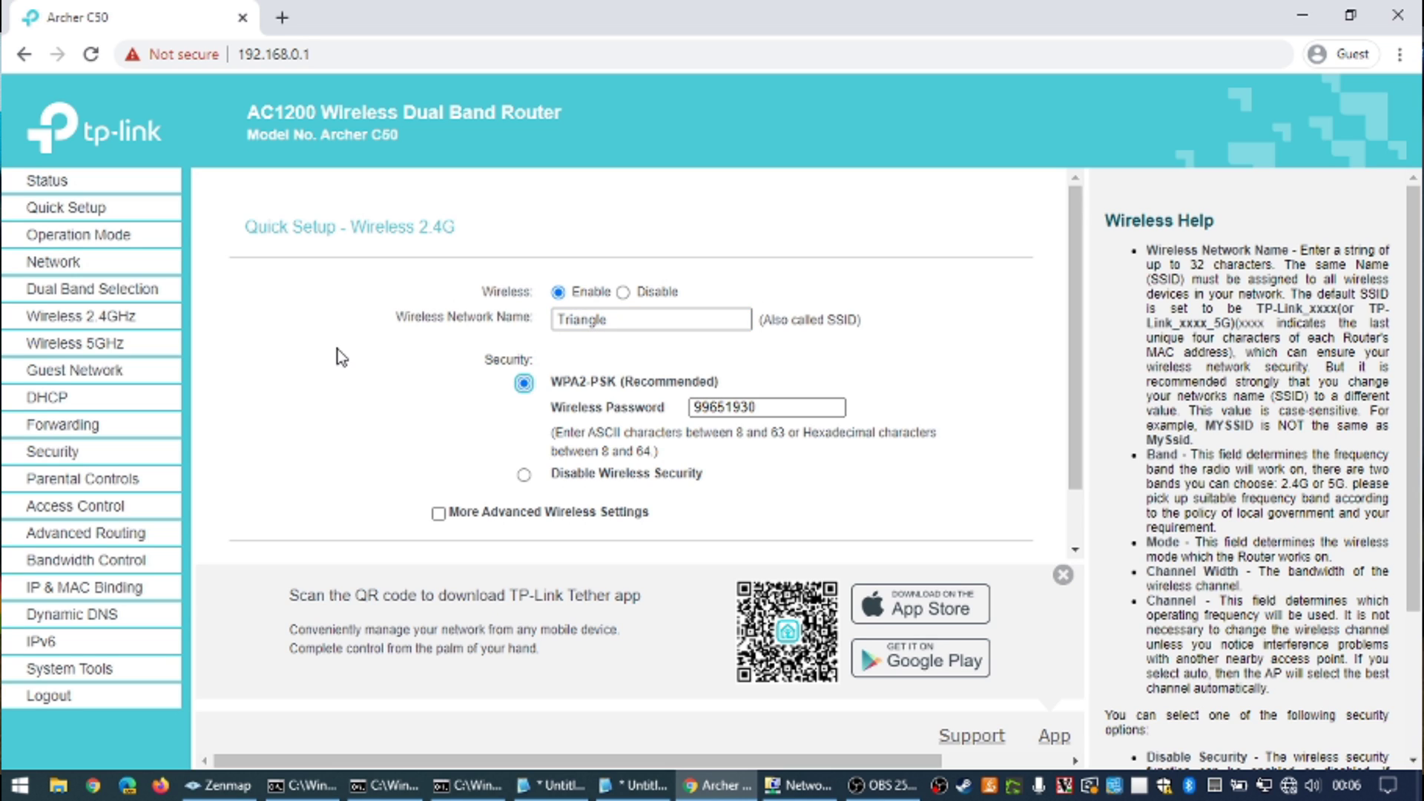
key("Tab")
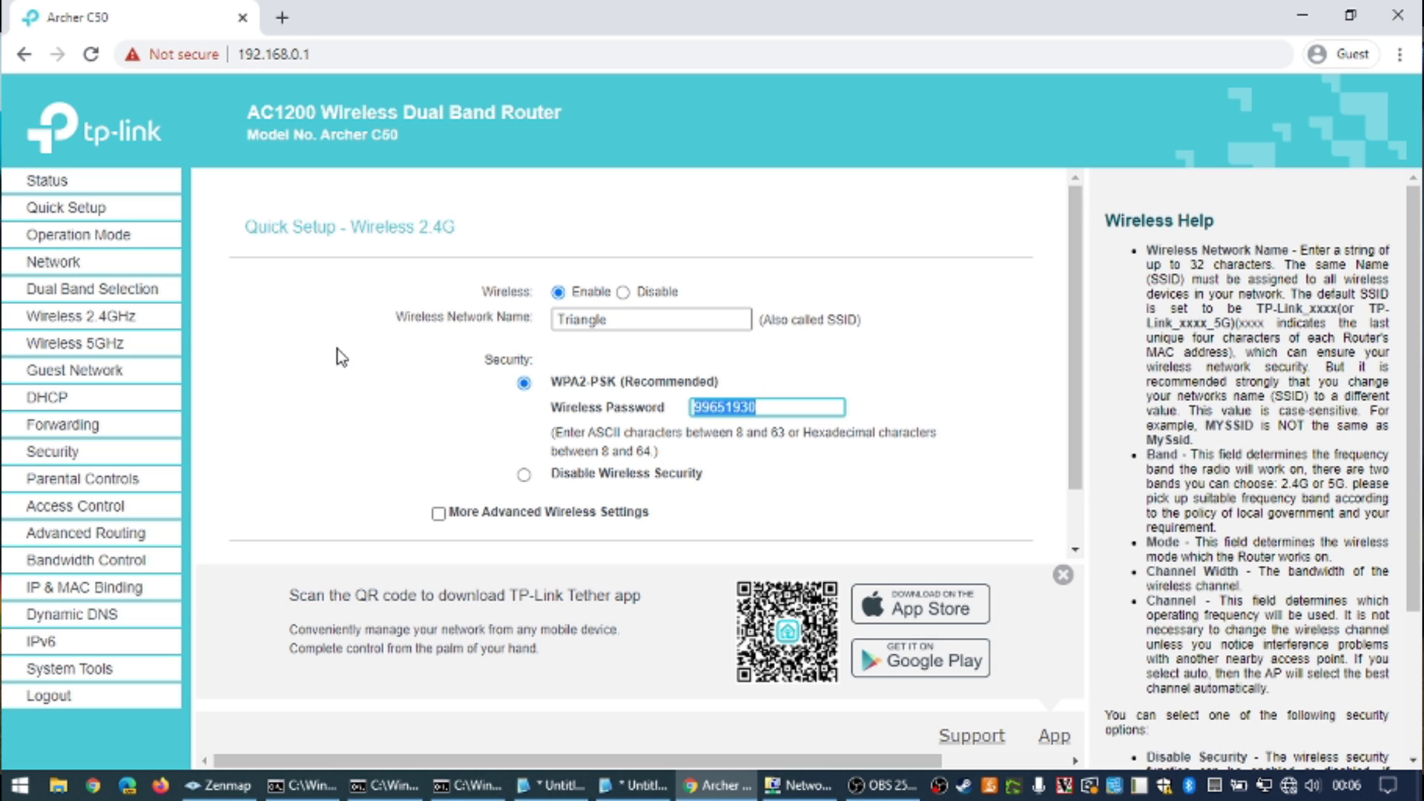
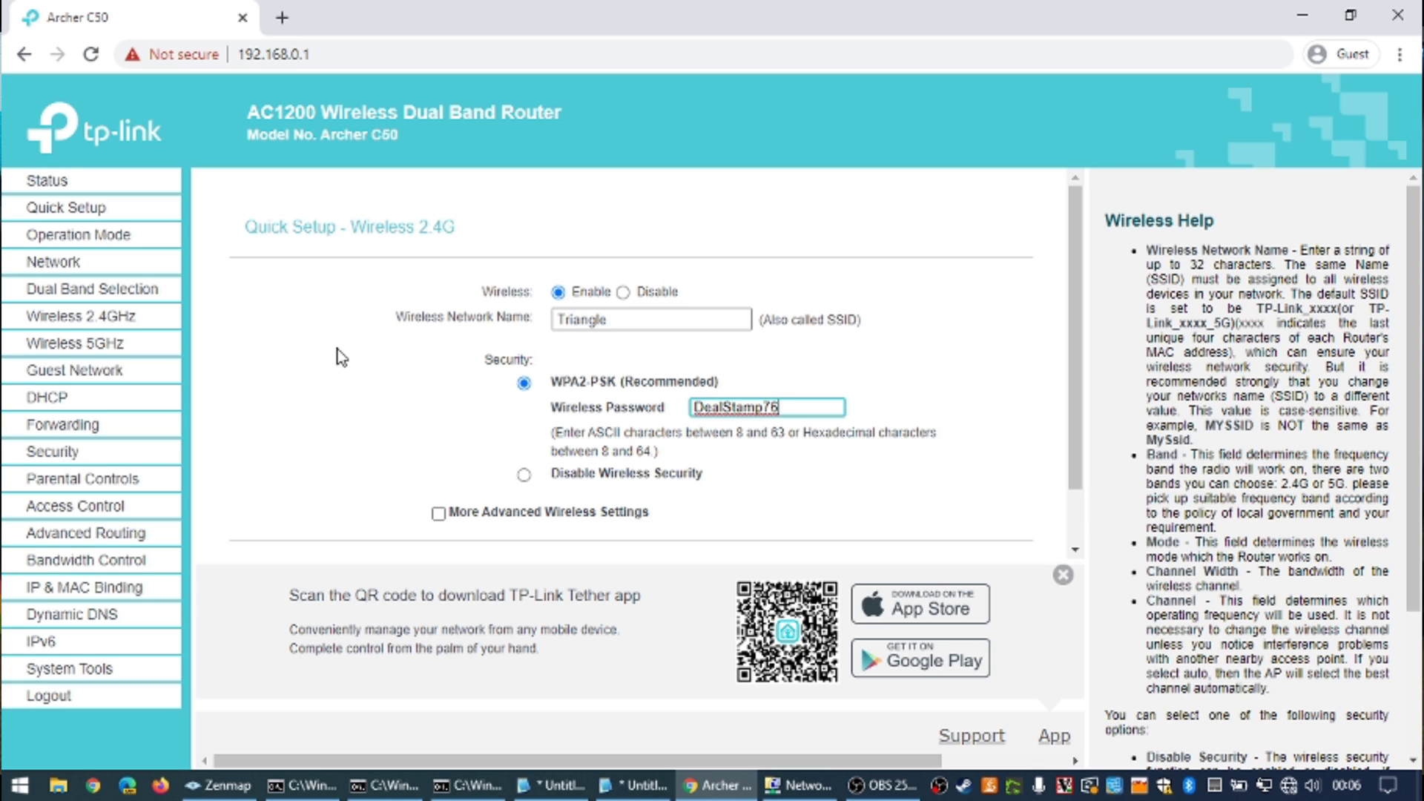
left_click(609, 317)
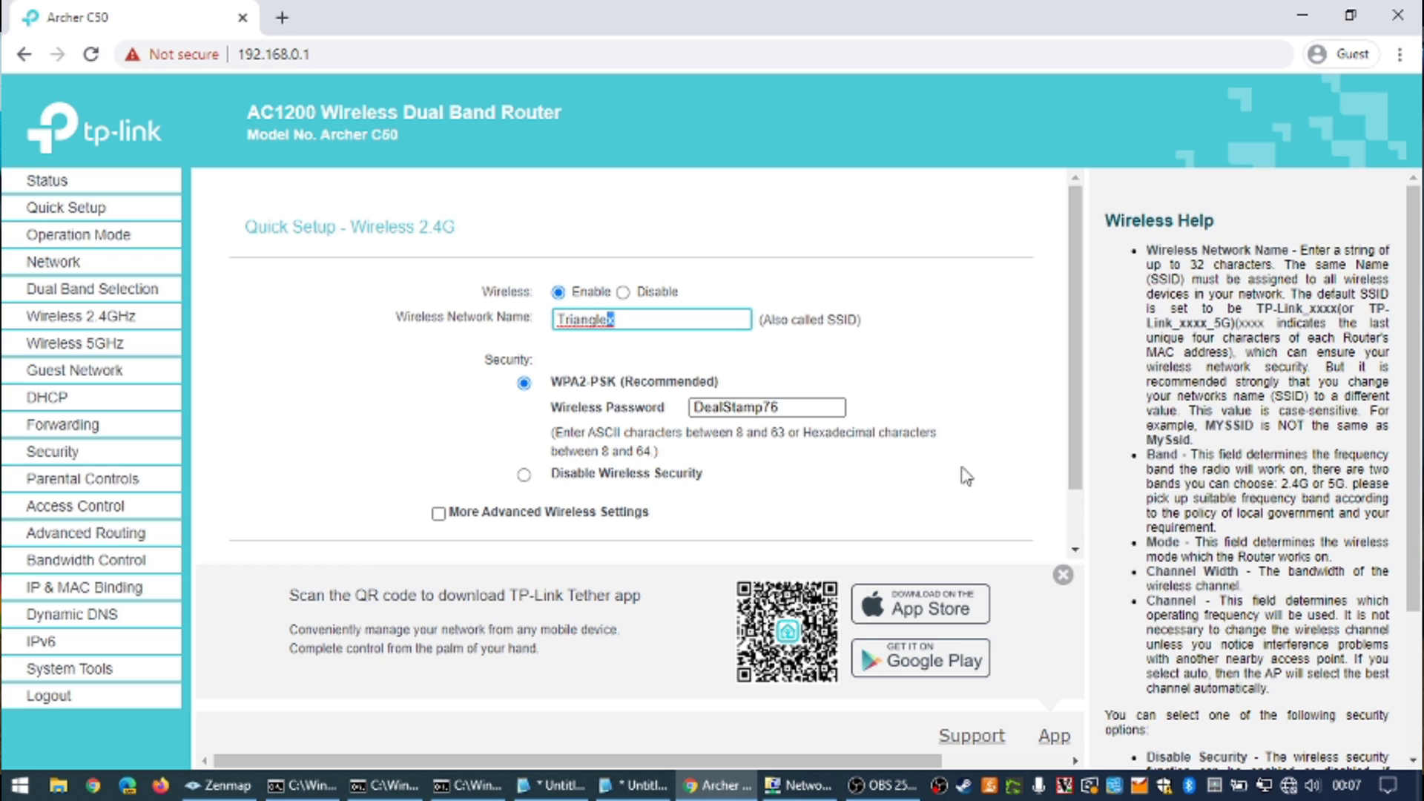
scroll(1077, 532, "down", 1)
left_click(635, 492)
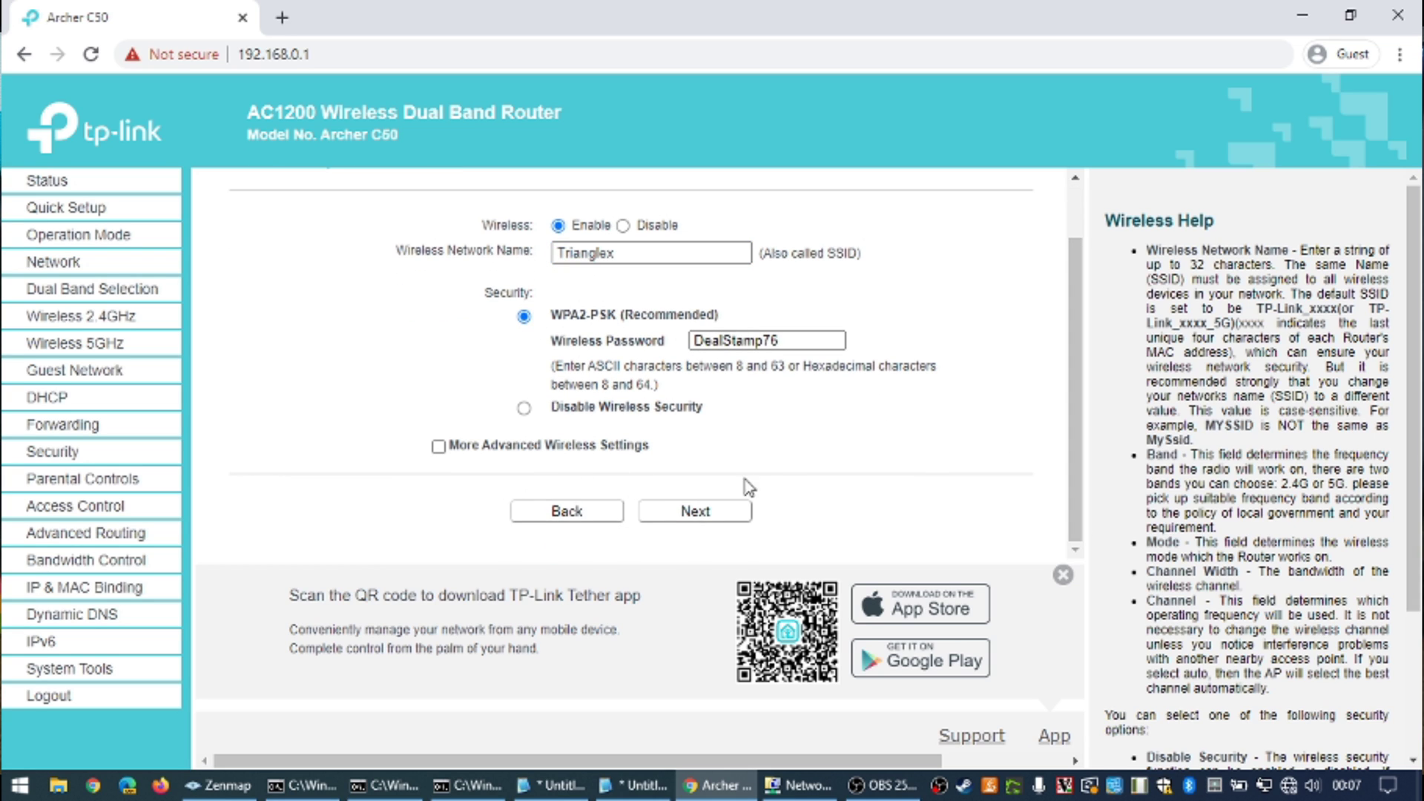
Fix the 2.4 GHz channel to 1 in the advanced wireless settings
left_click(438, 447)
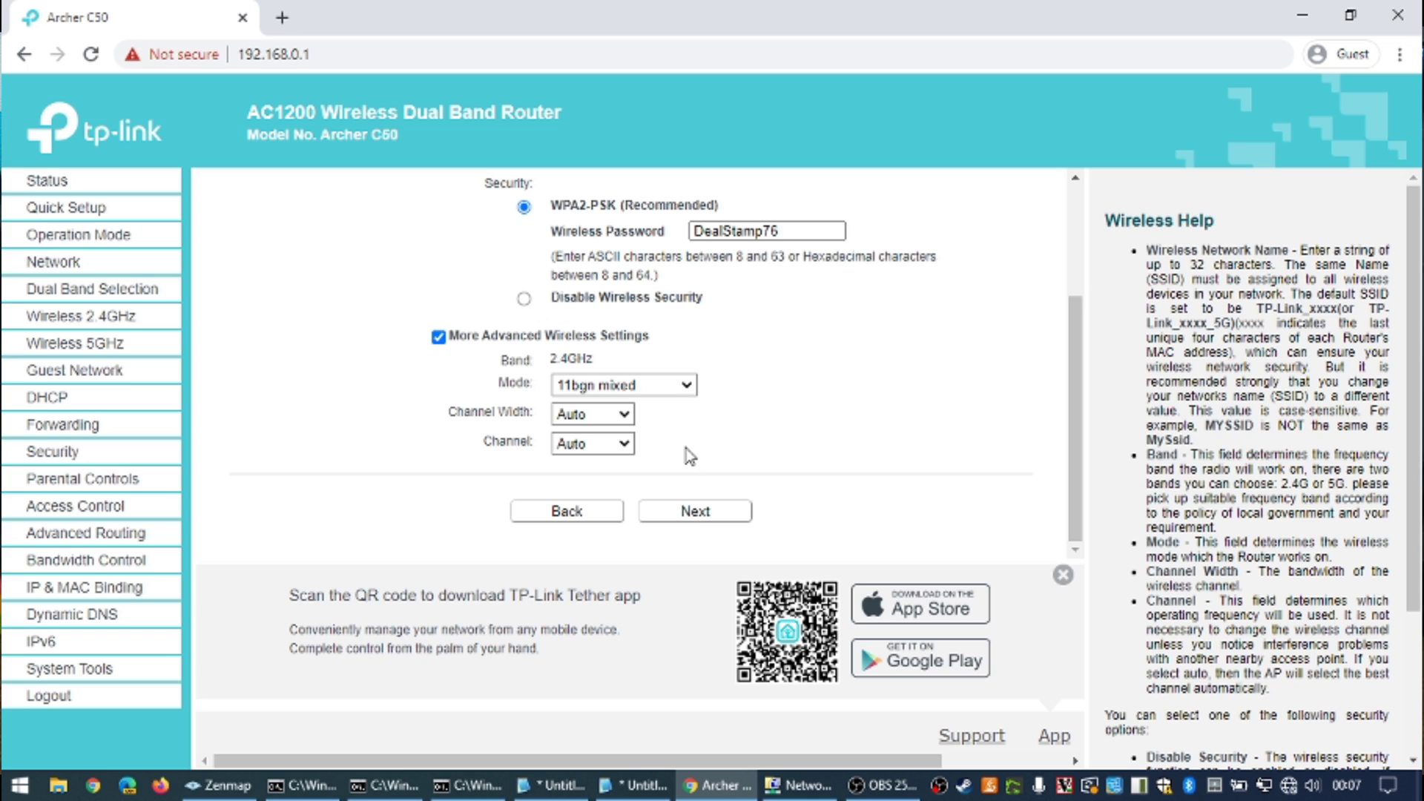
left_click(604, 445)
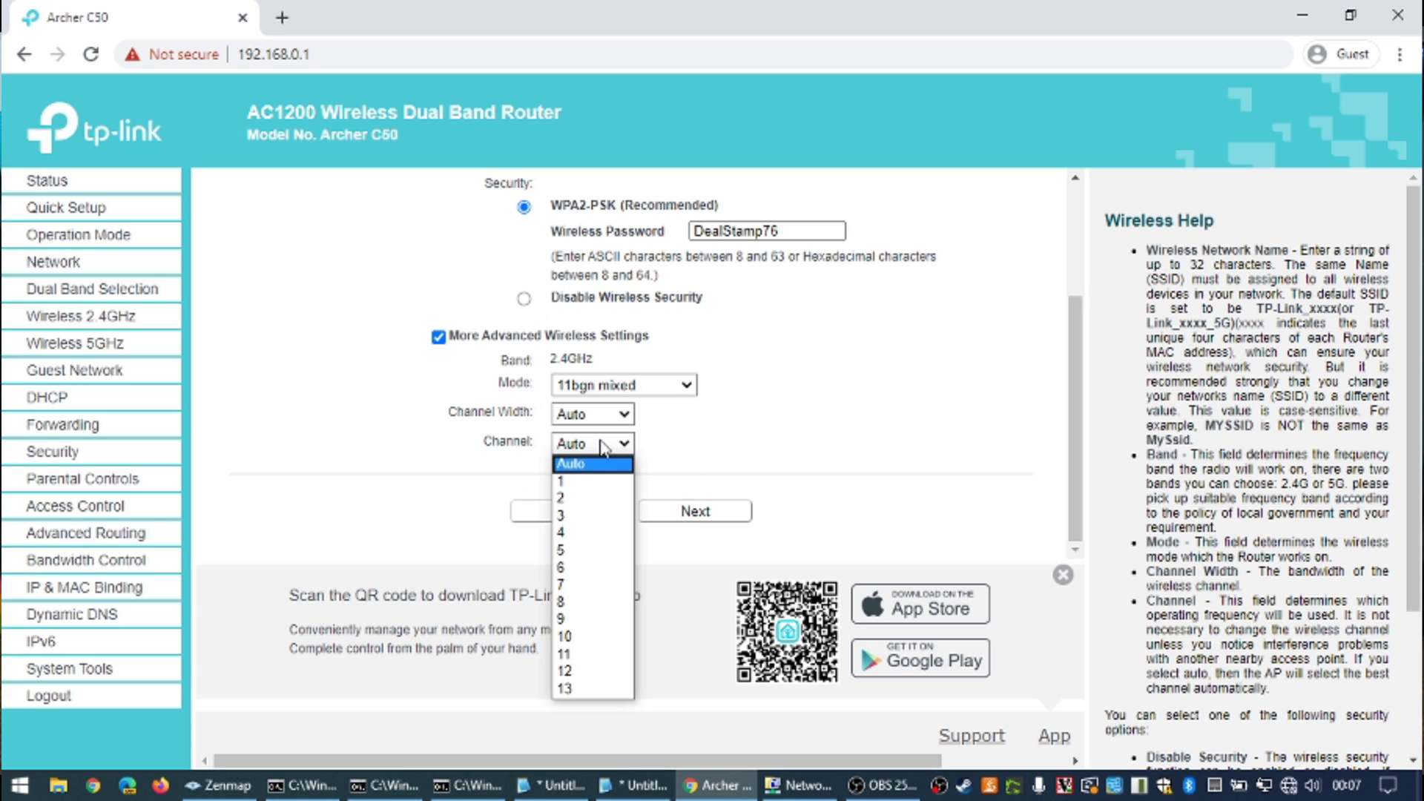
left_click(584, 483)
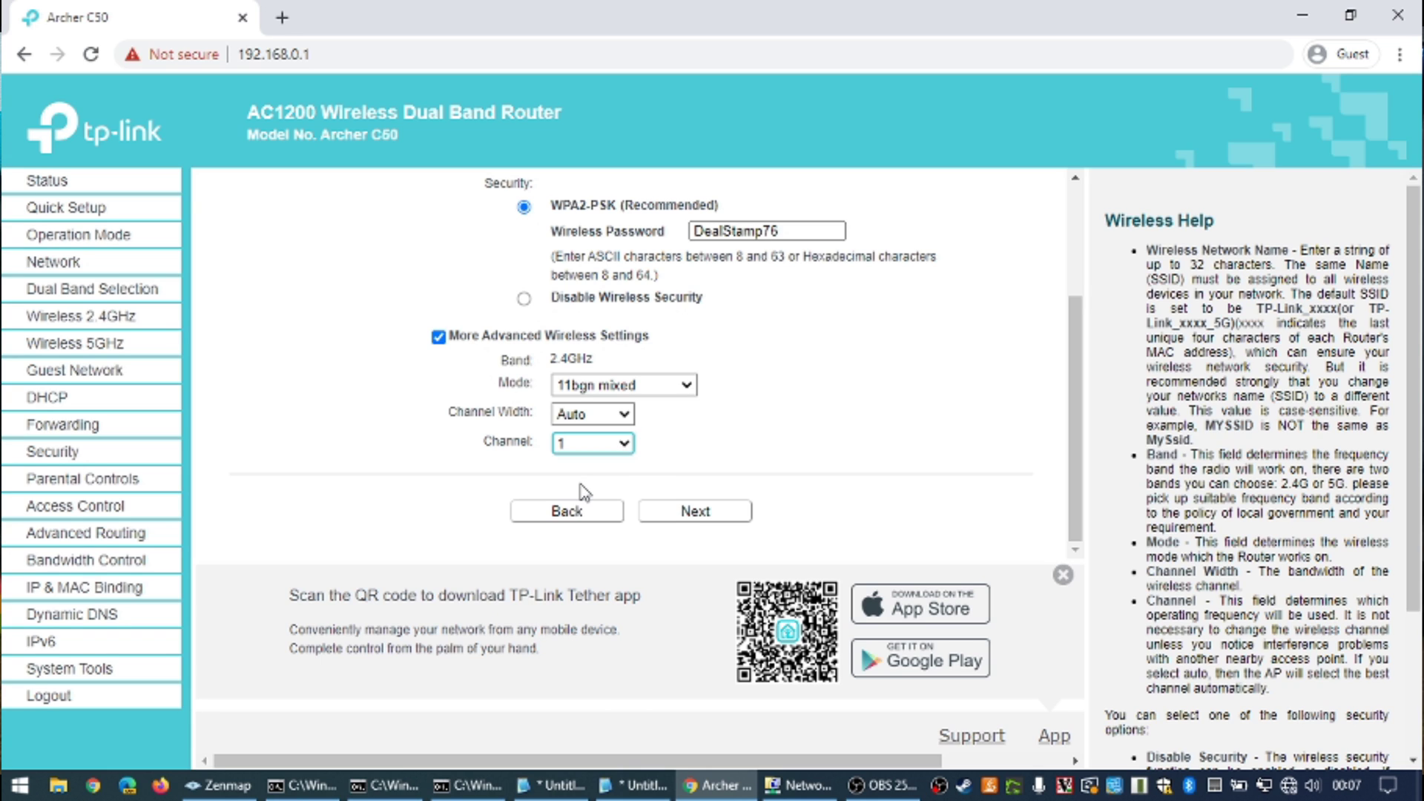
Name the 5 GHz network Trianglex and replace its wireless password
left_click(704, 520)
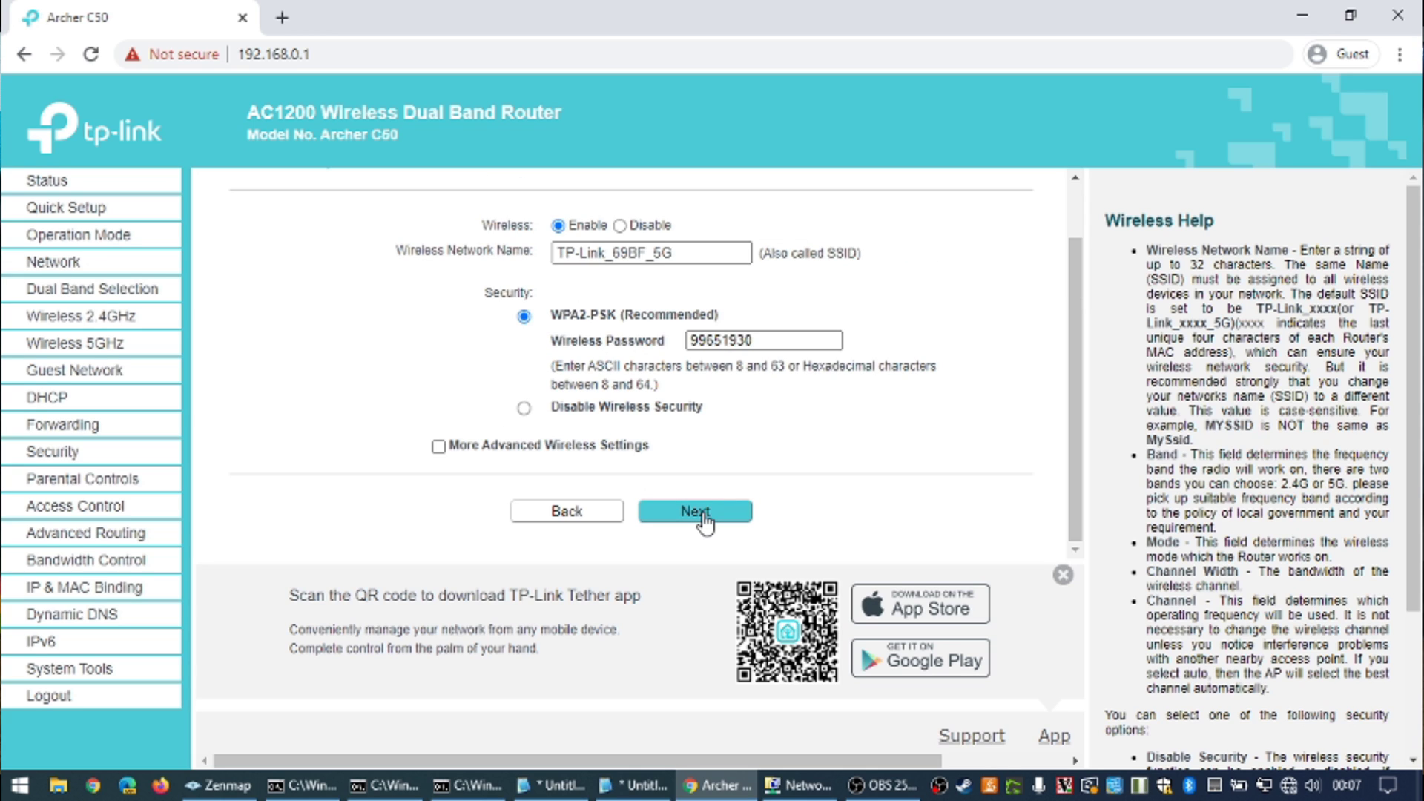
triple_click(704, 252)
type("Trianglex")
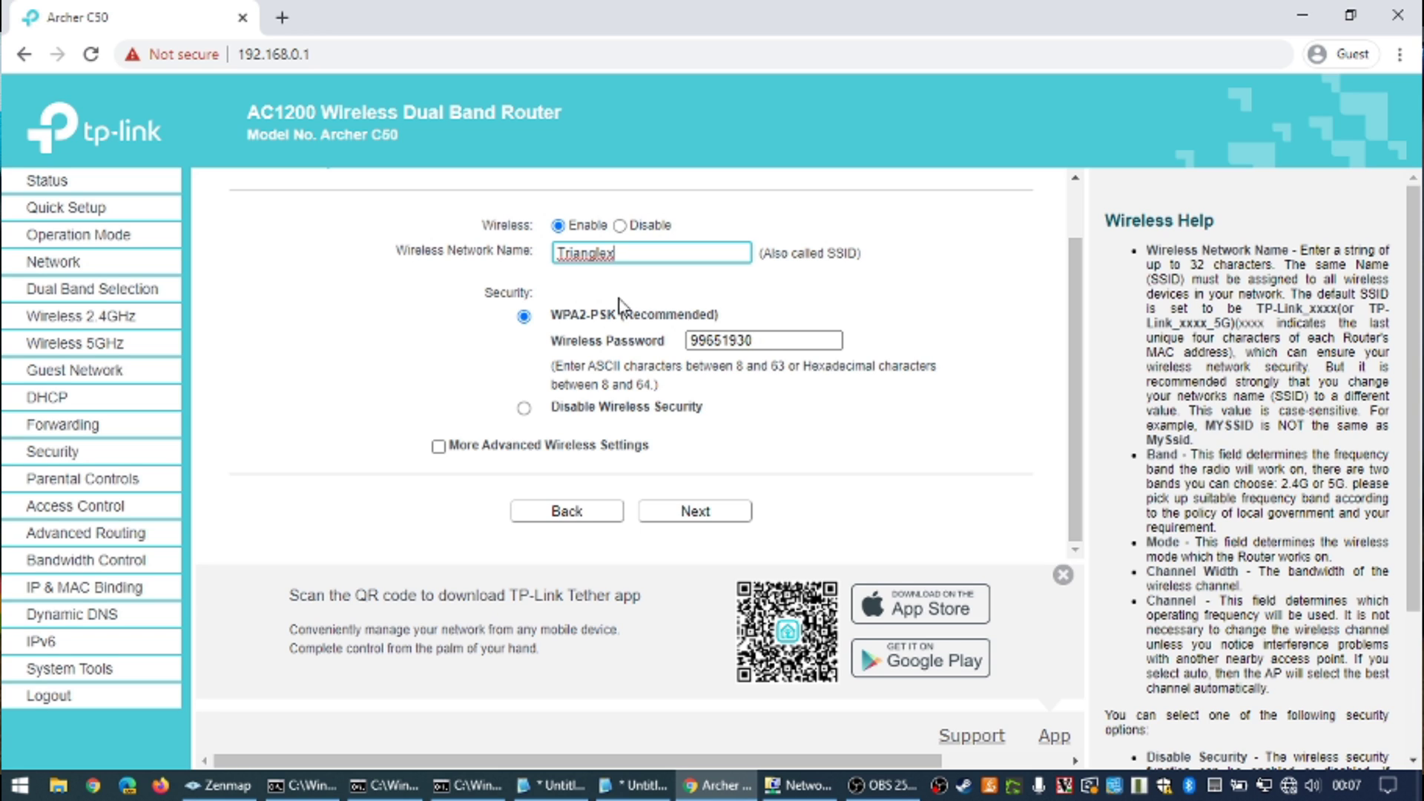
left_click(635, 342)
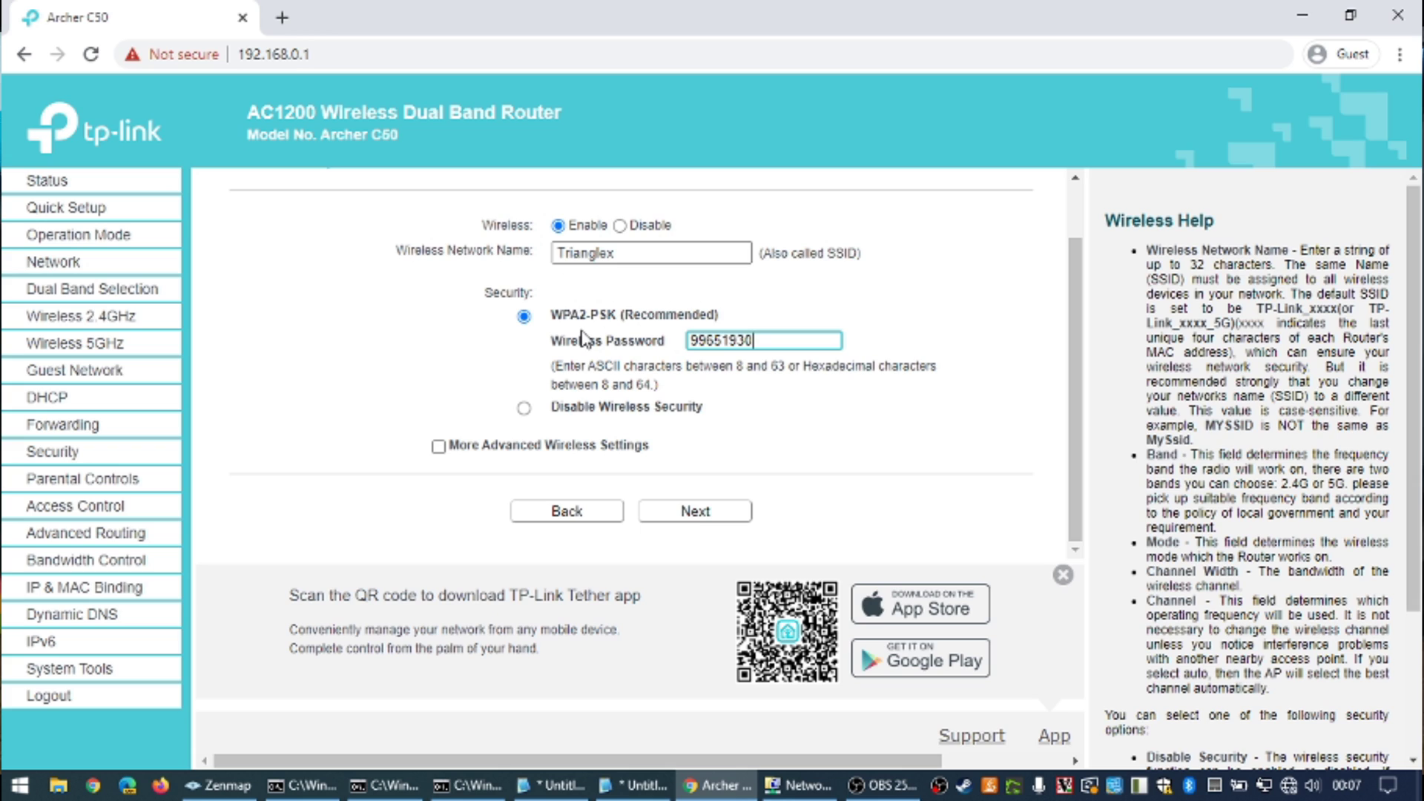
key("ctrl+a")
type("D")
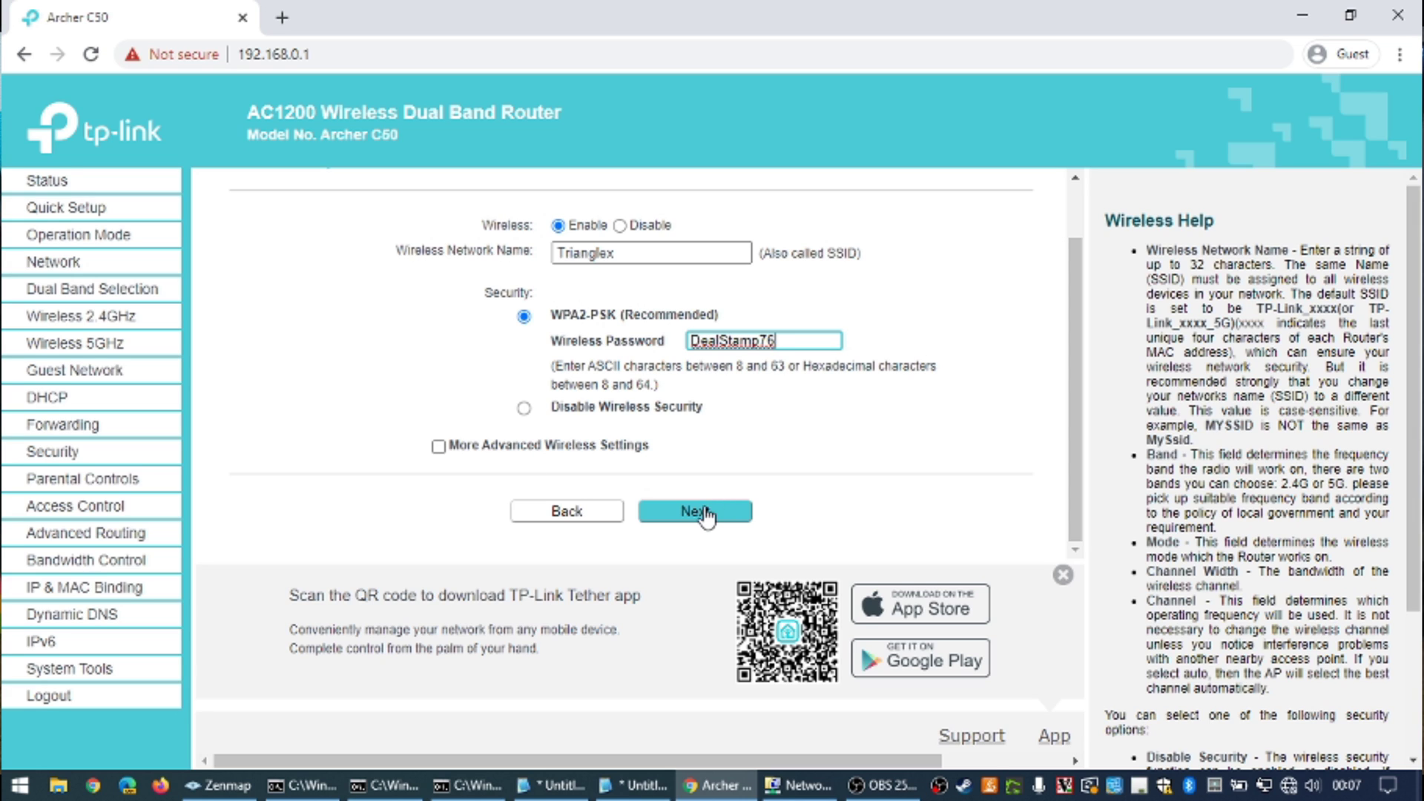
Fix the 5 GHz channel to 48 in the advanced wireless settings
left_click(439, 448)
left_click(600, 445)
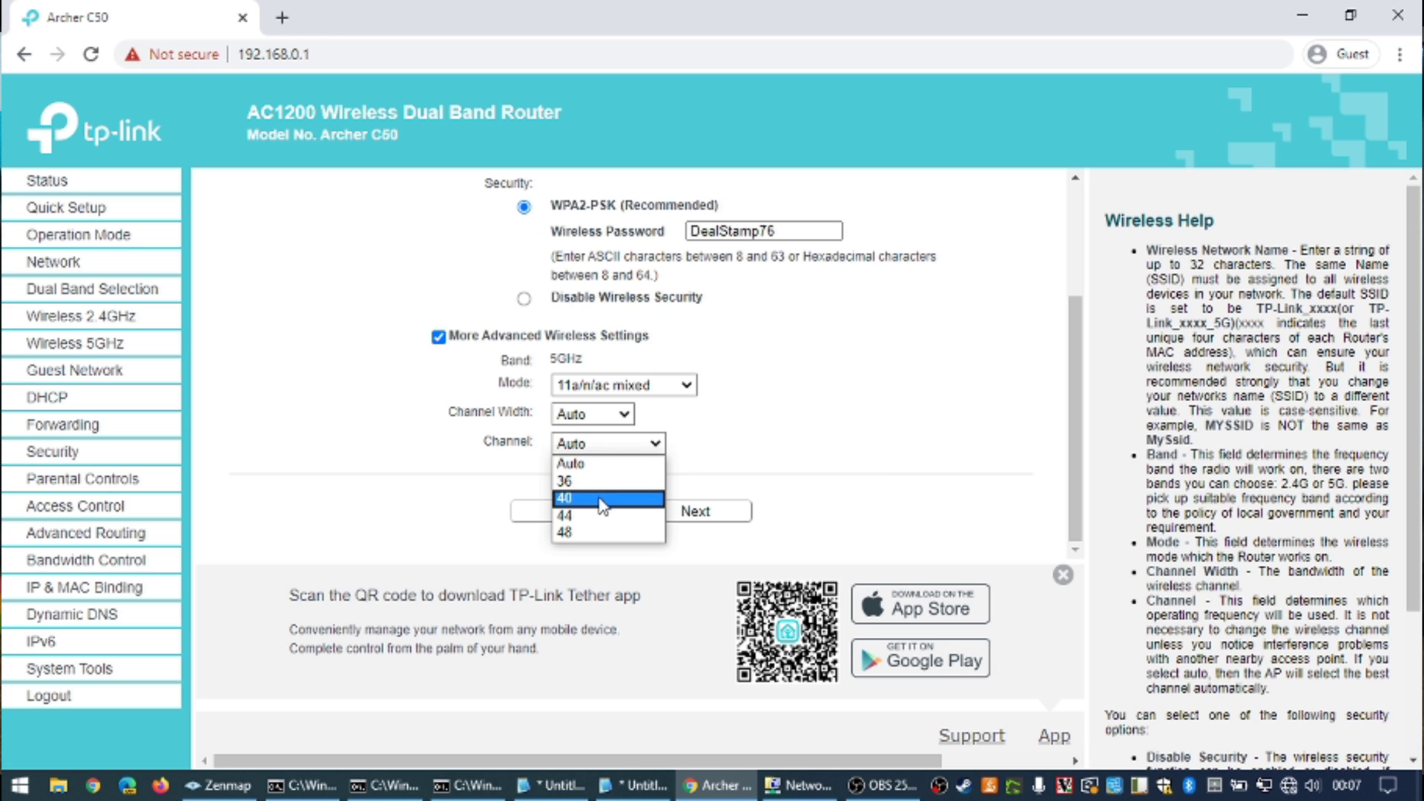
left_click(598, 532)
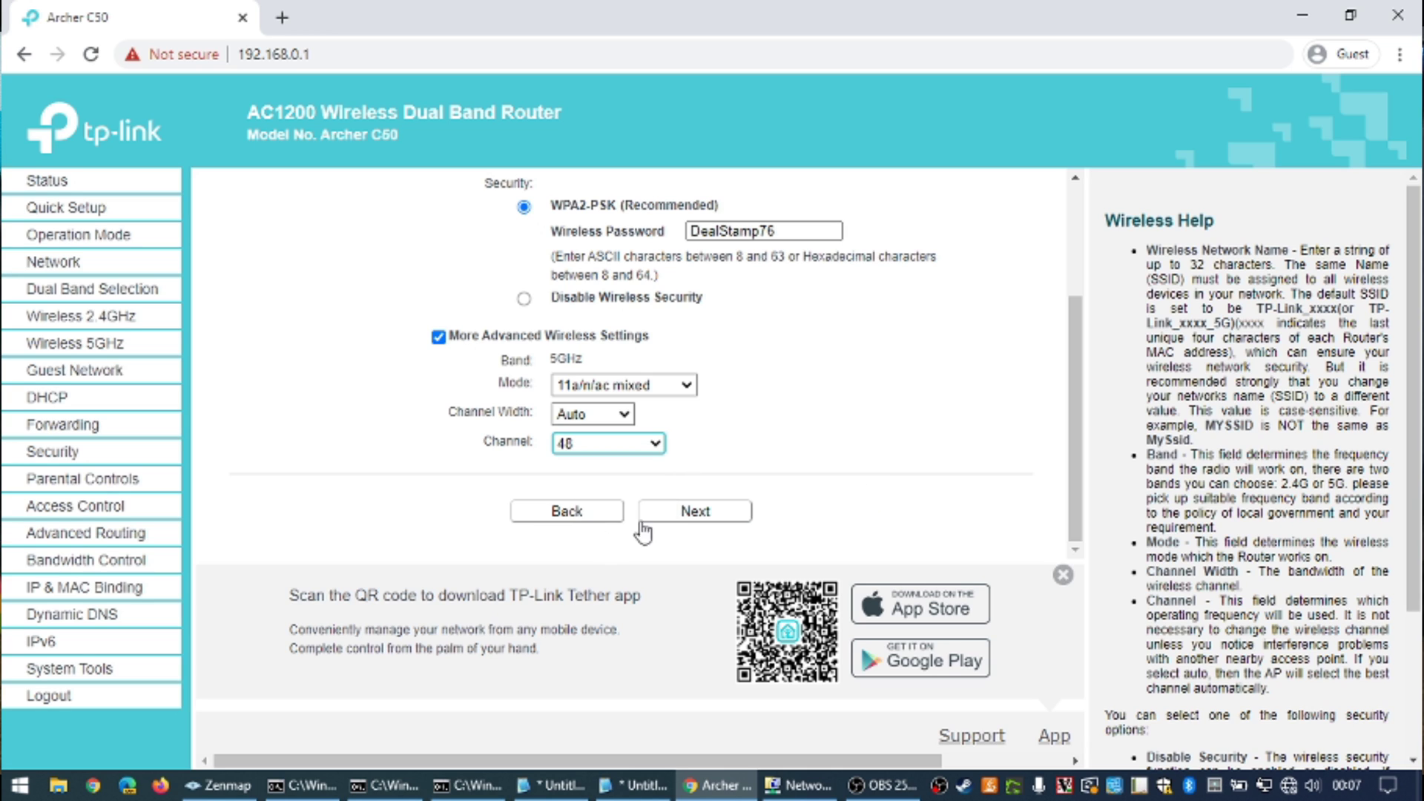
Advance to the LAN settings and keep LAN Type at Smart IP(DHCP)
left_click(681, 519)
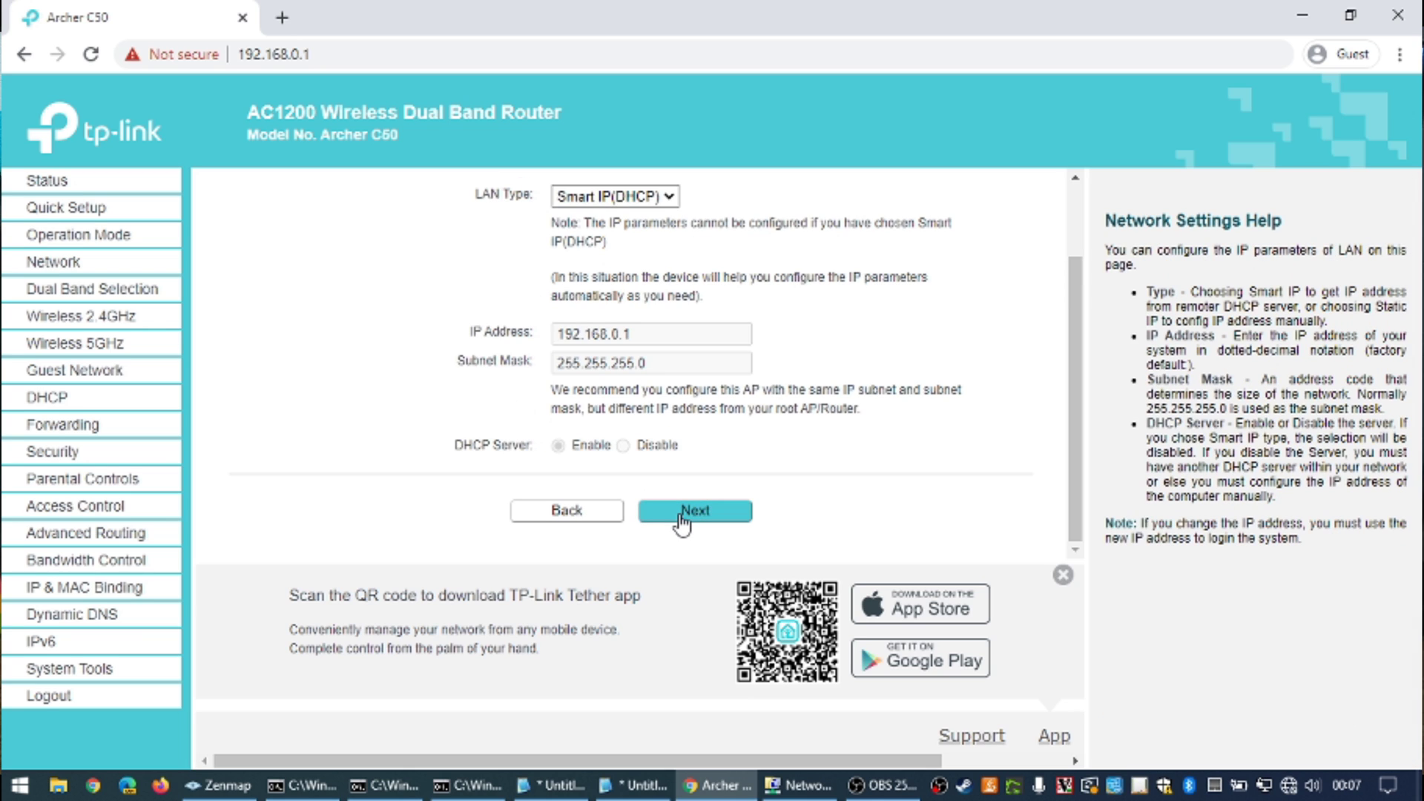
left_click(608, 196)
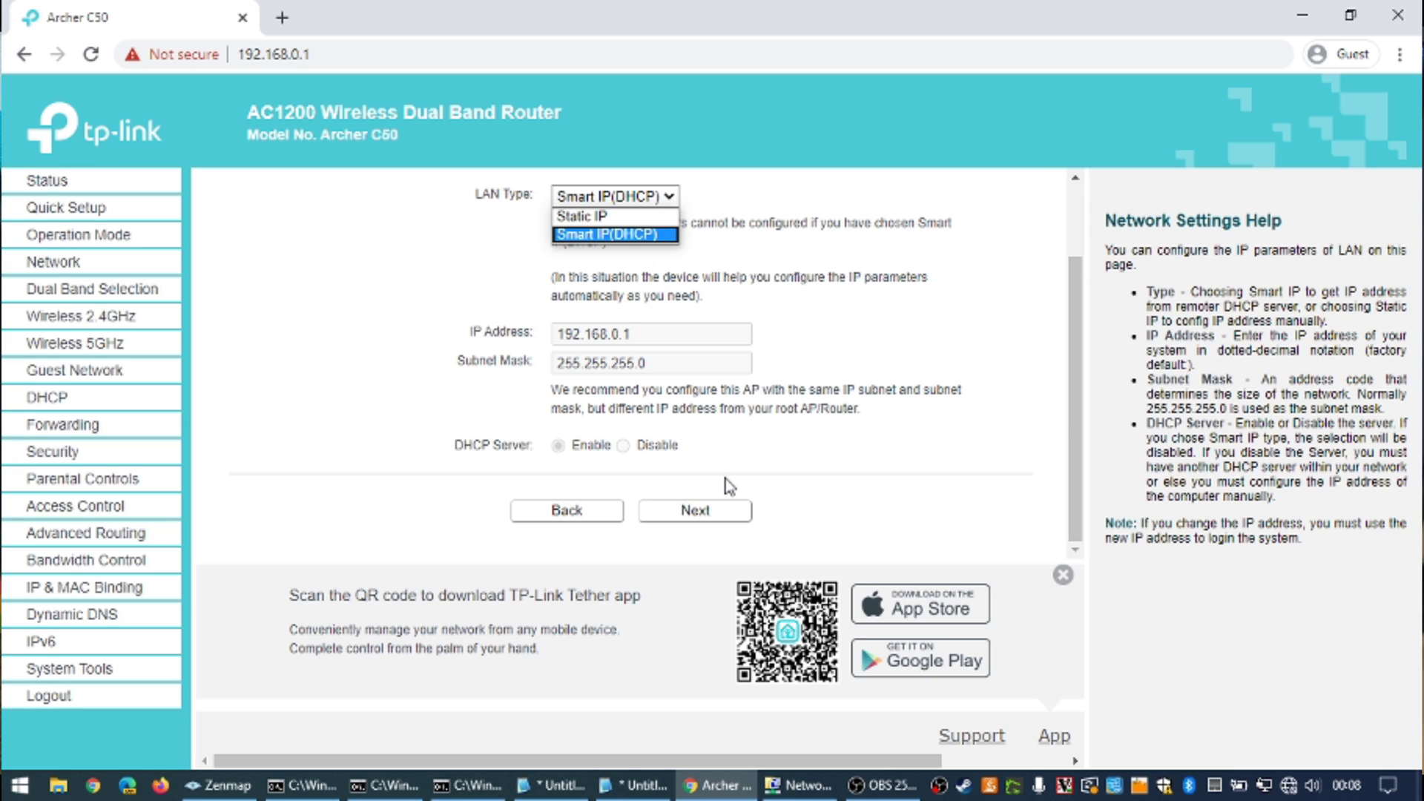
Review the Quick Setup summary and finish so the router reboots
left_click(679, 520)
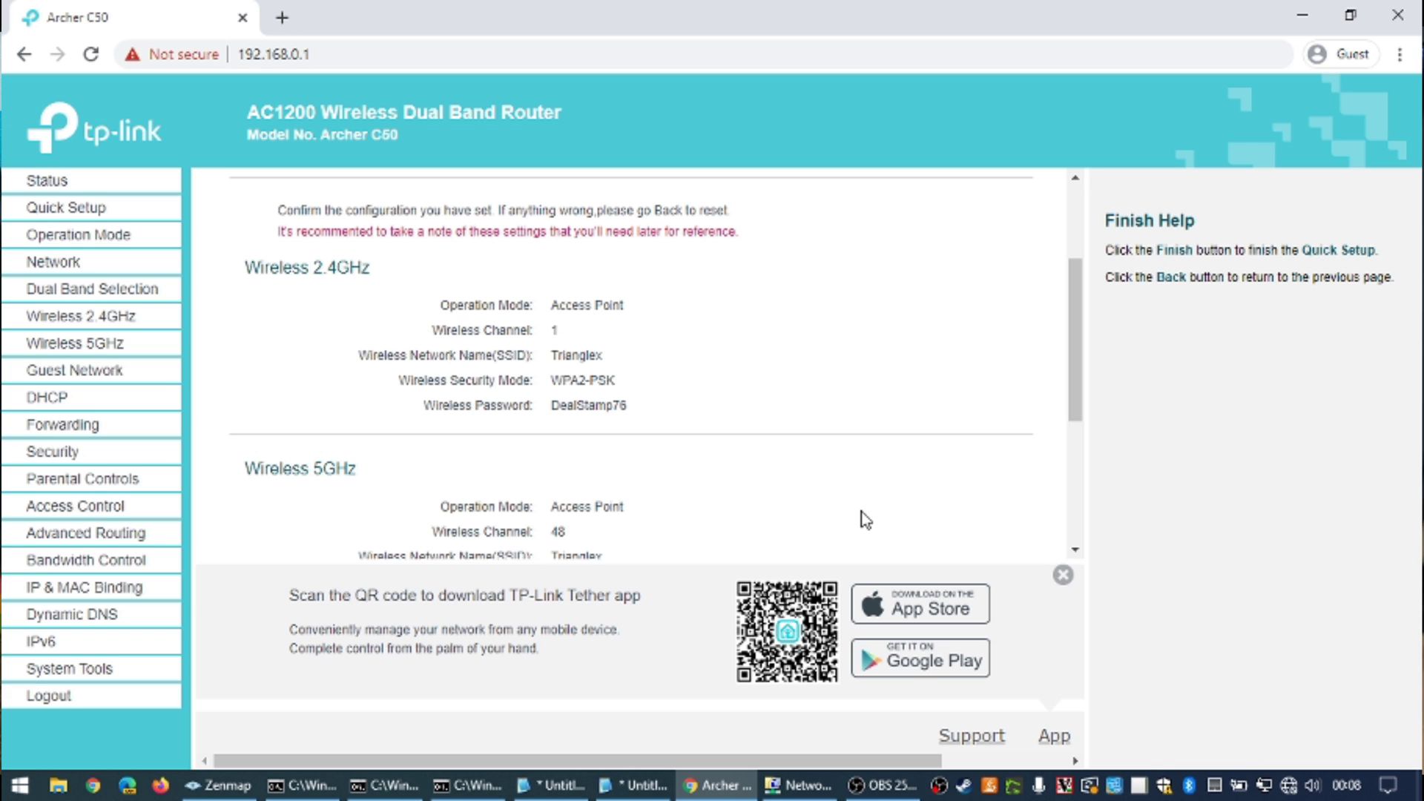
scroll(1083, 509, "down", 4)
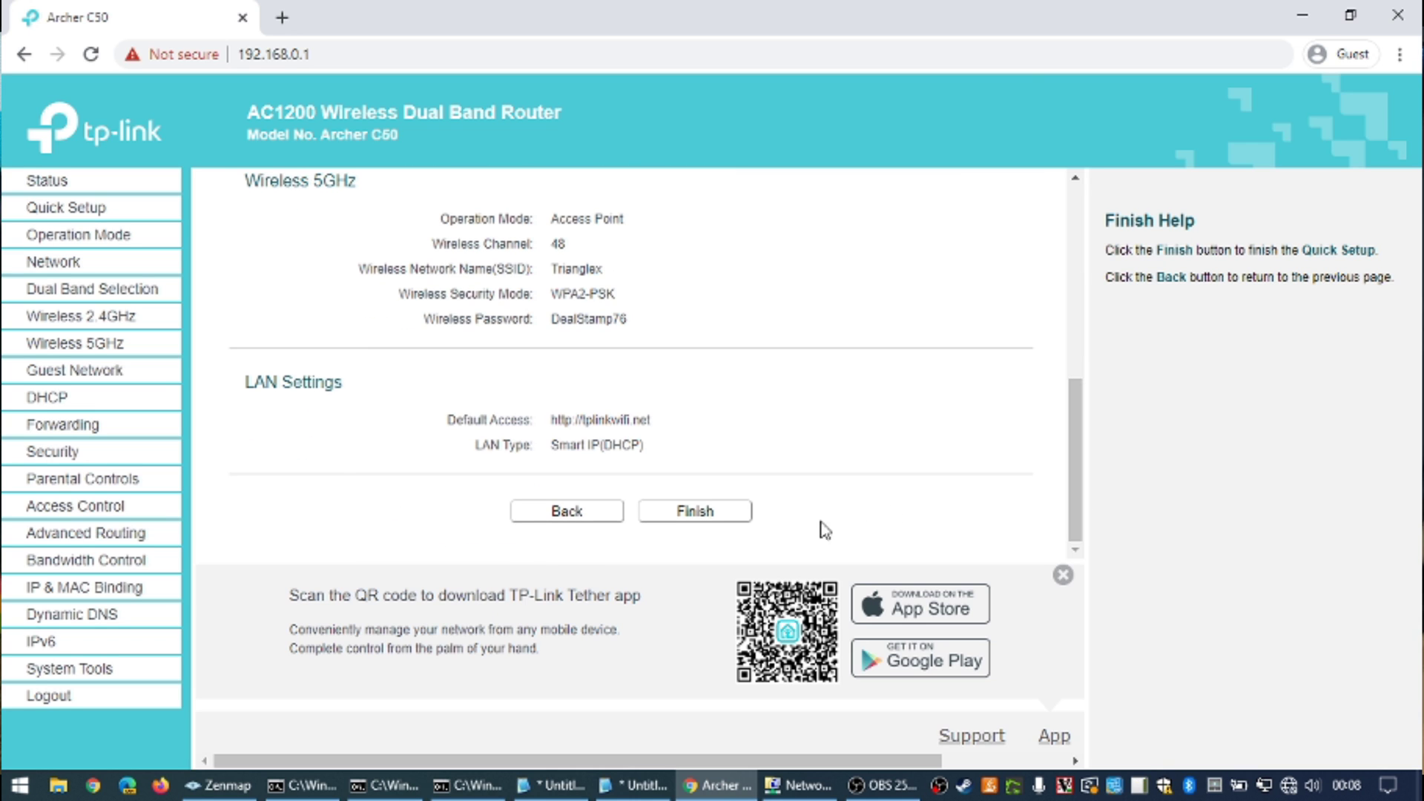
left_click(695, 512)
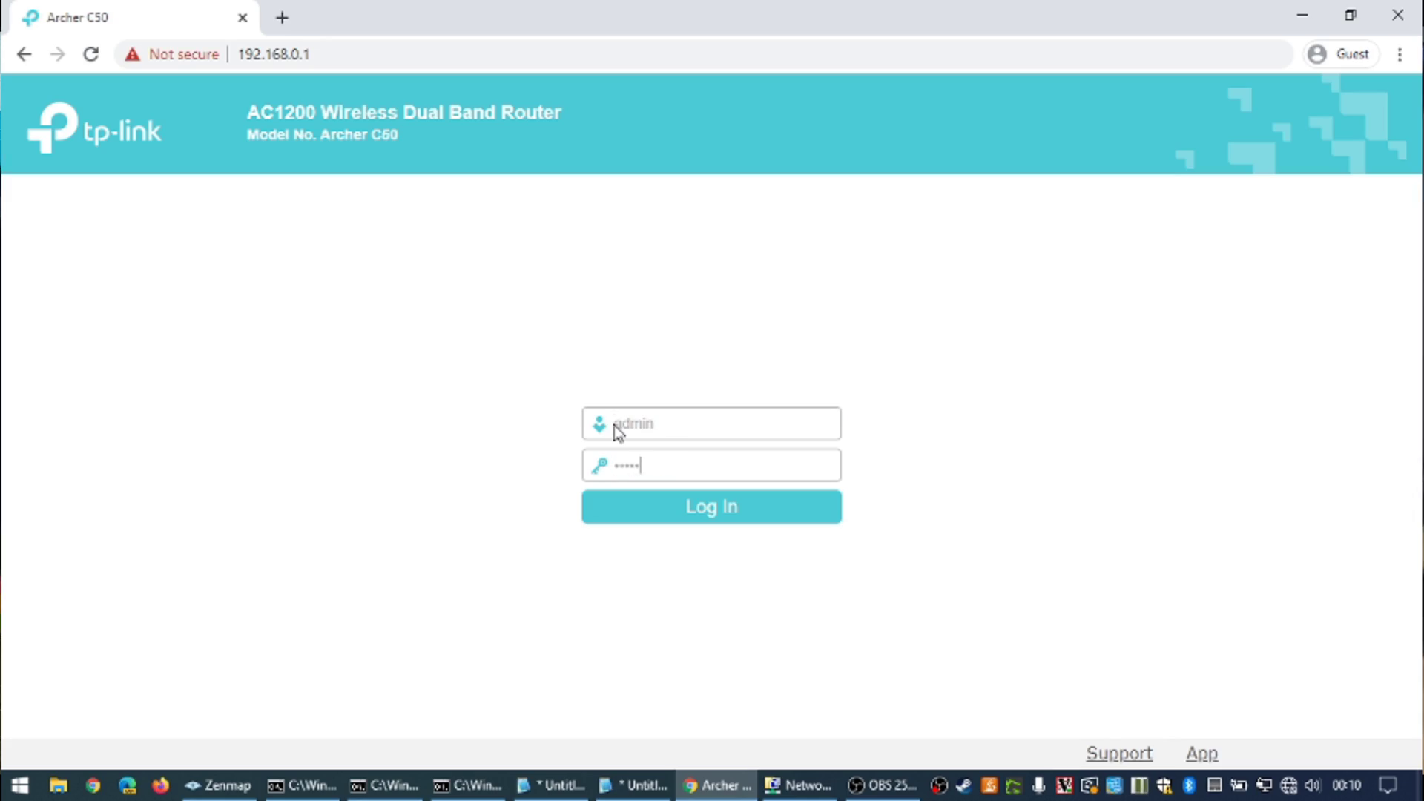
Log in and go to System Tools > Administrator
left_click(730, 523)
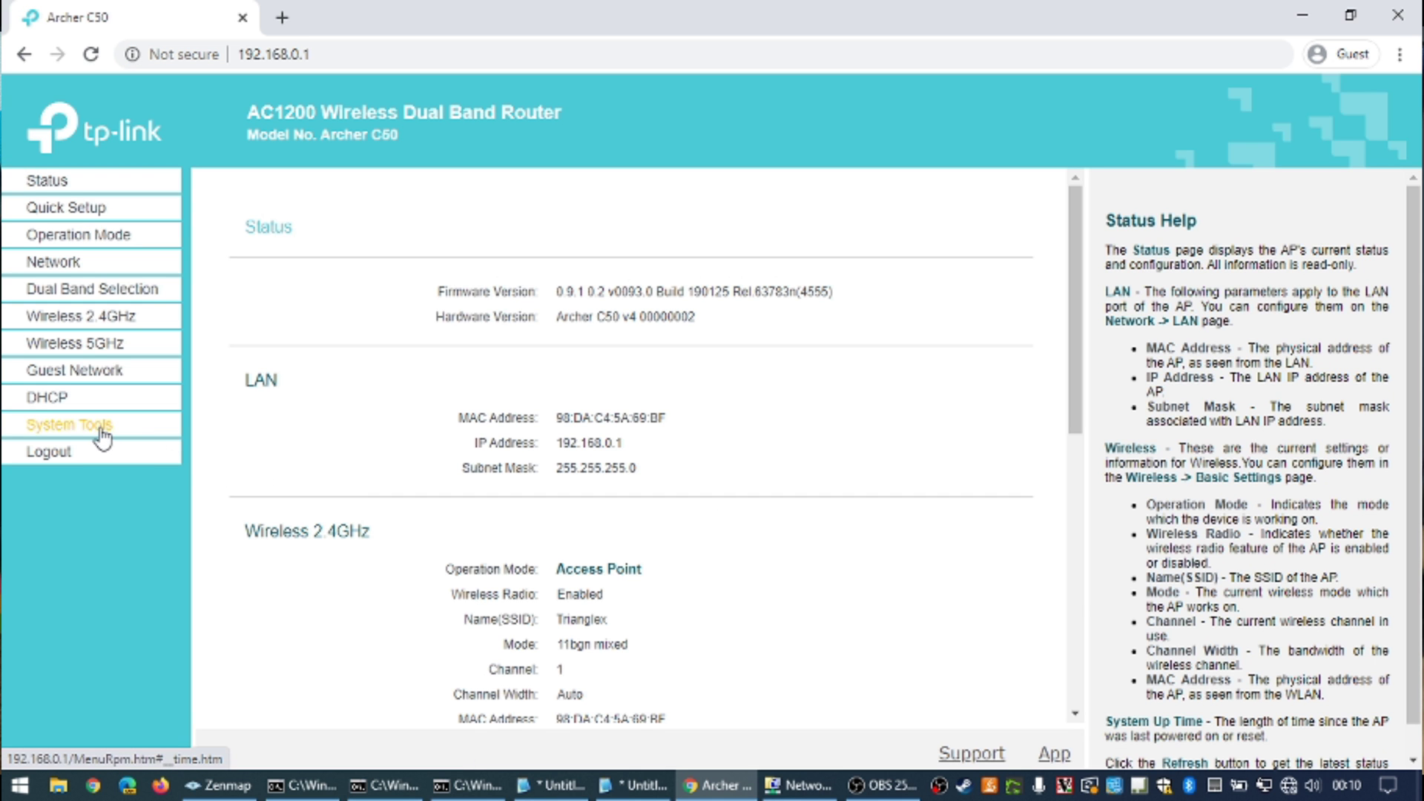
left_click(103, 434)
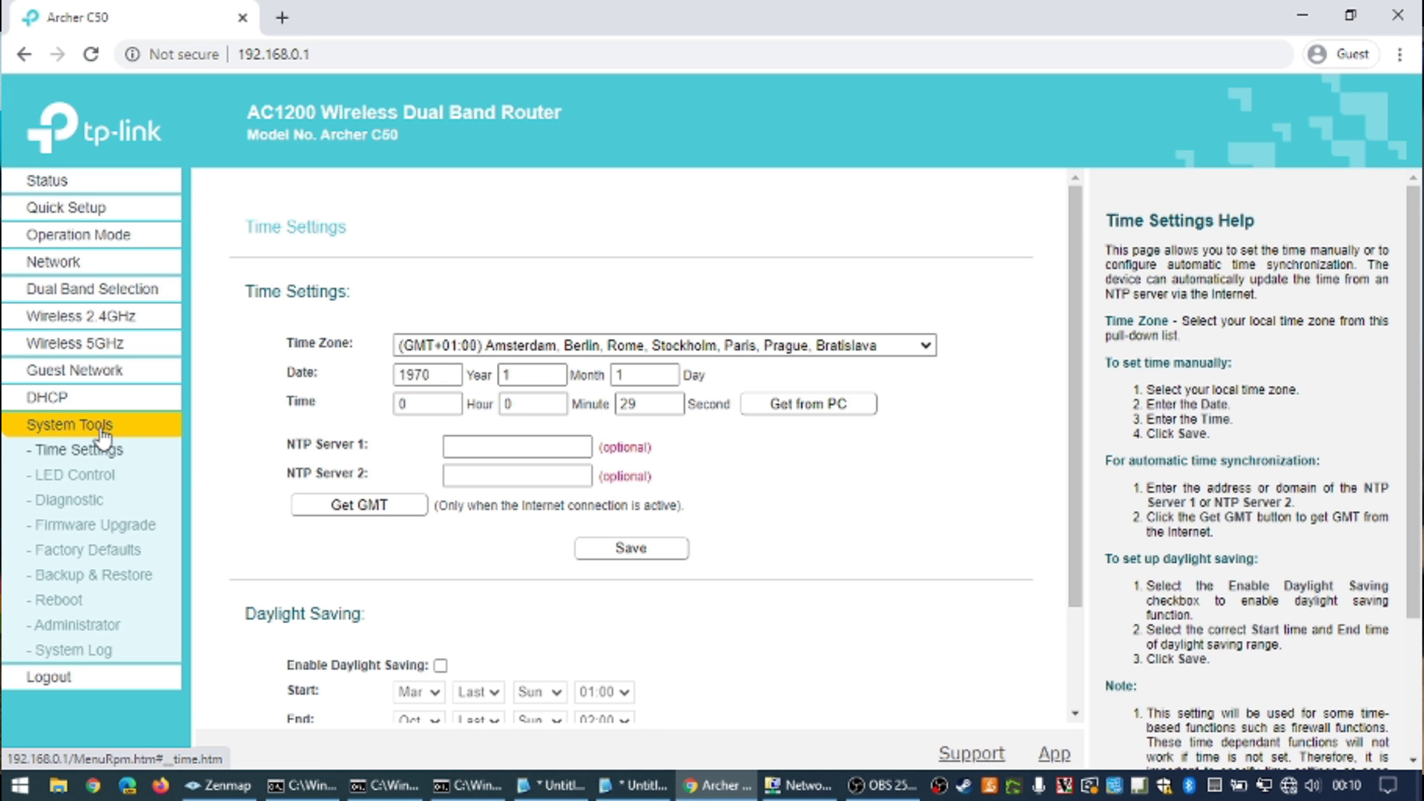
left_click(71, 625)
Enter the old password, keep user name admin, set and confirm a new password, and save
left_click(615, 518)
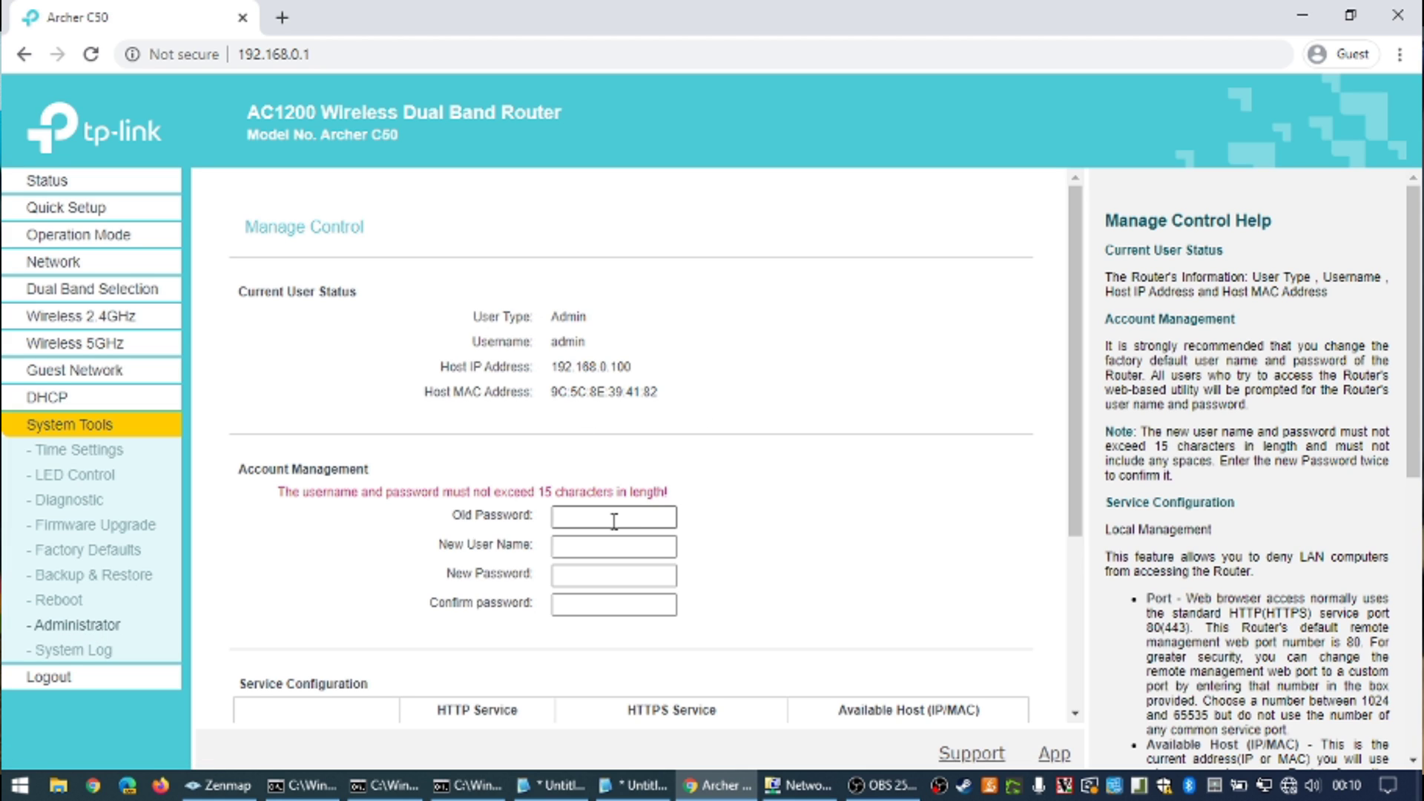
key("Tab")
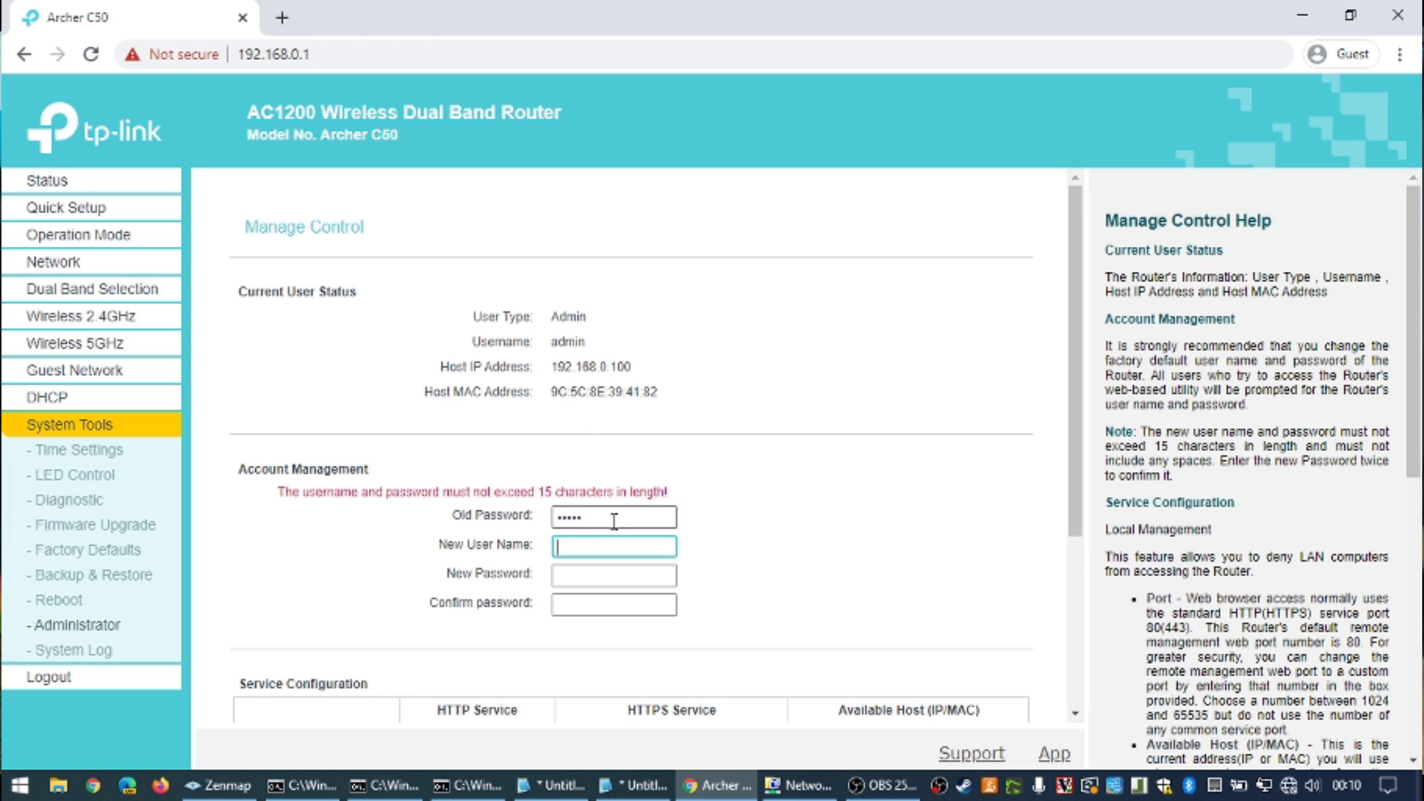
key("Tab")
type("******")
key("Tab")
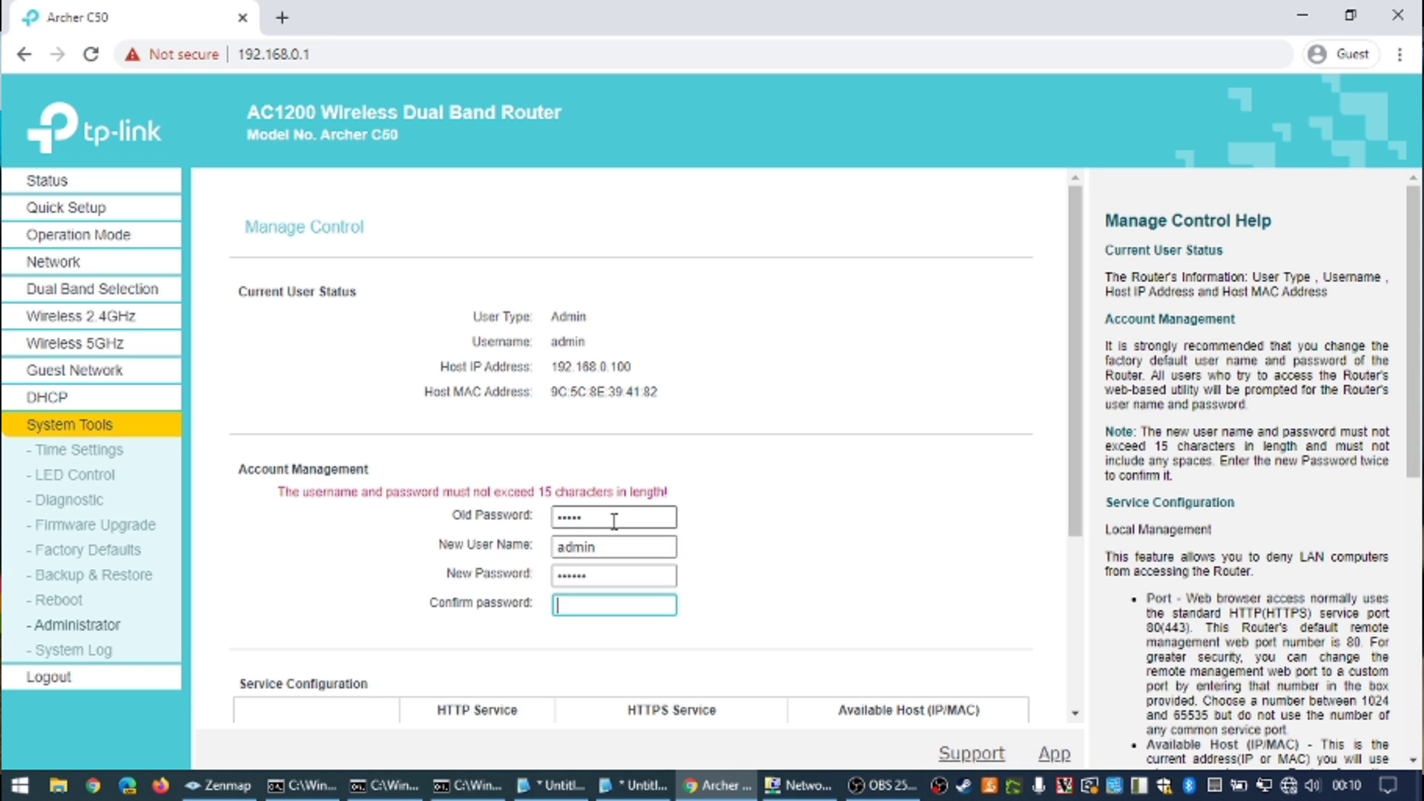
type("******")
scroll(1077, 655, "down", 4)
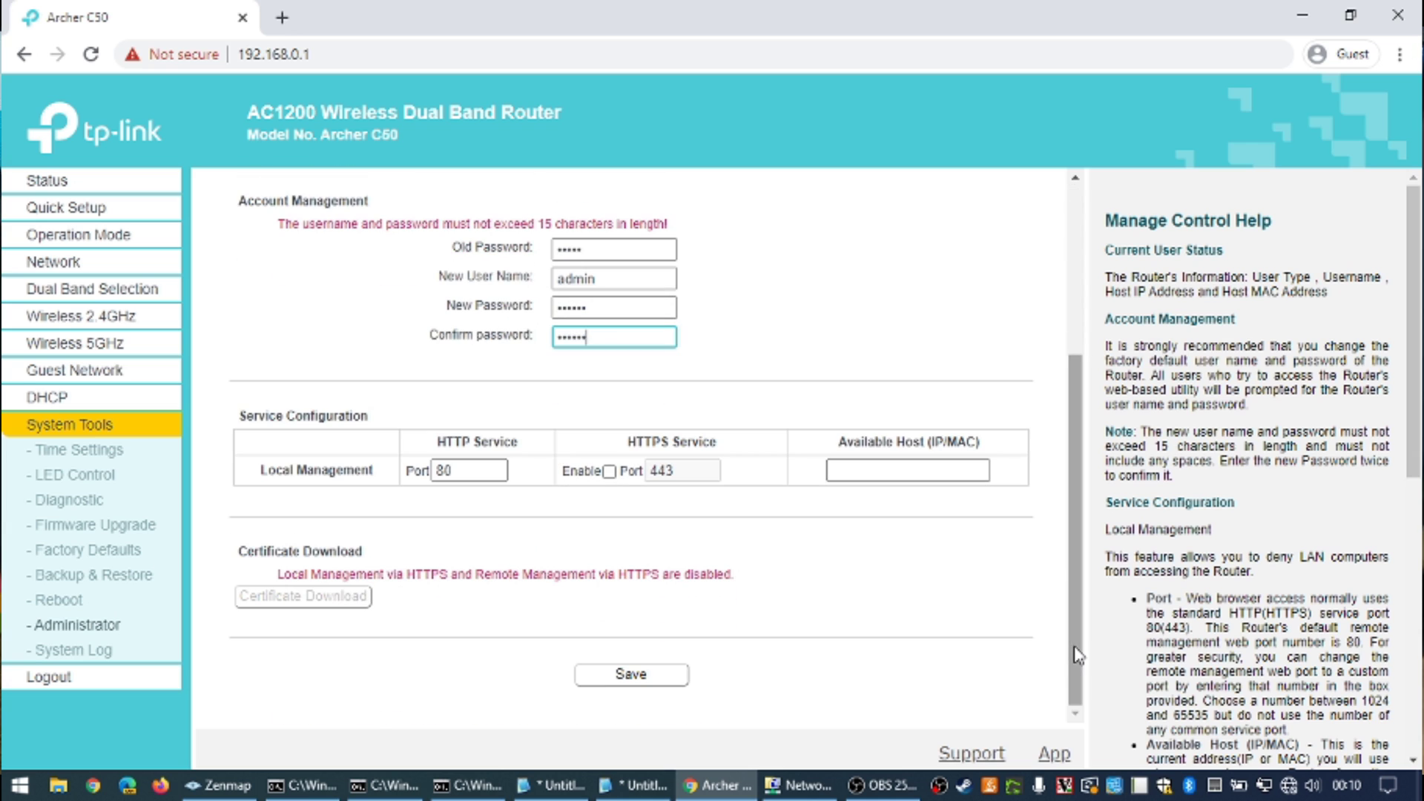
left_click(628, 676)
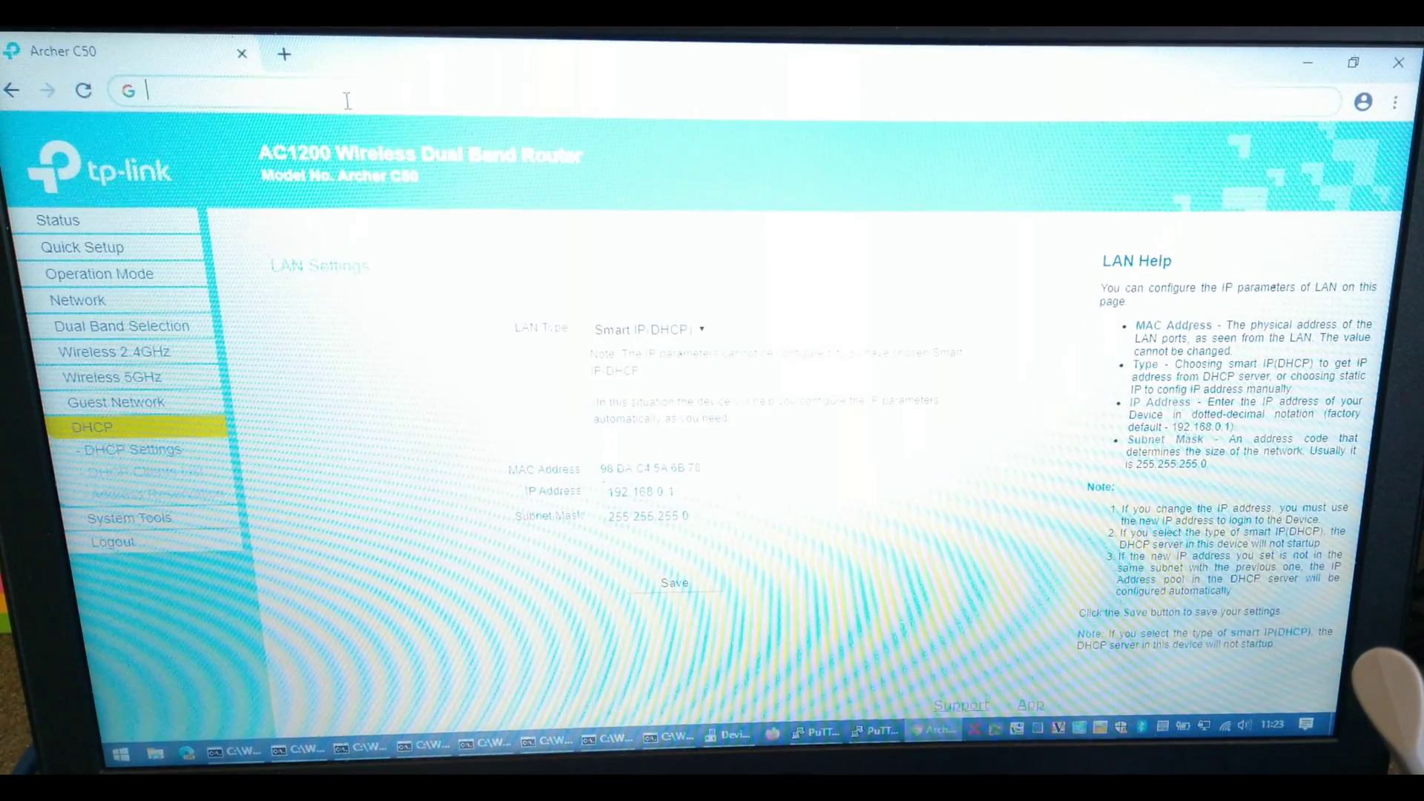
Load the router's login page at 10.0.1.160 in the browser
type("10.0")
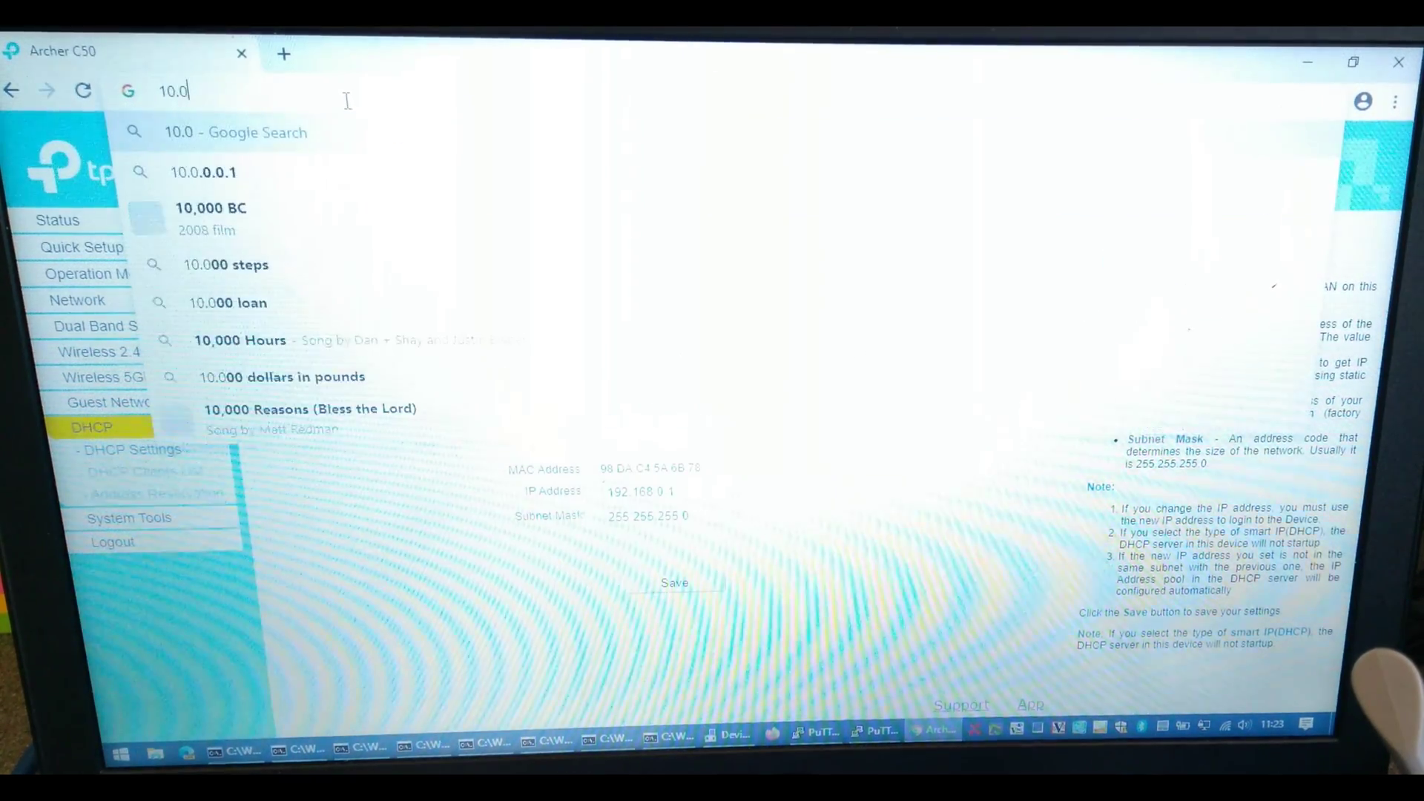
type(".1.160")
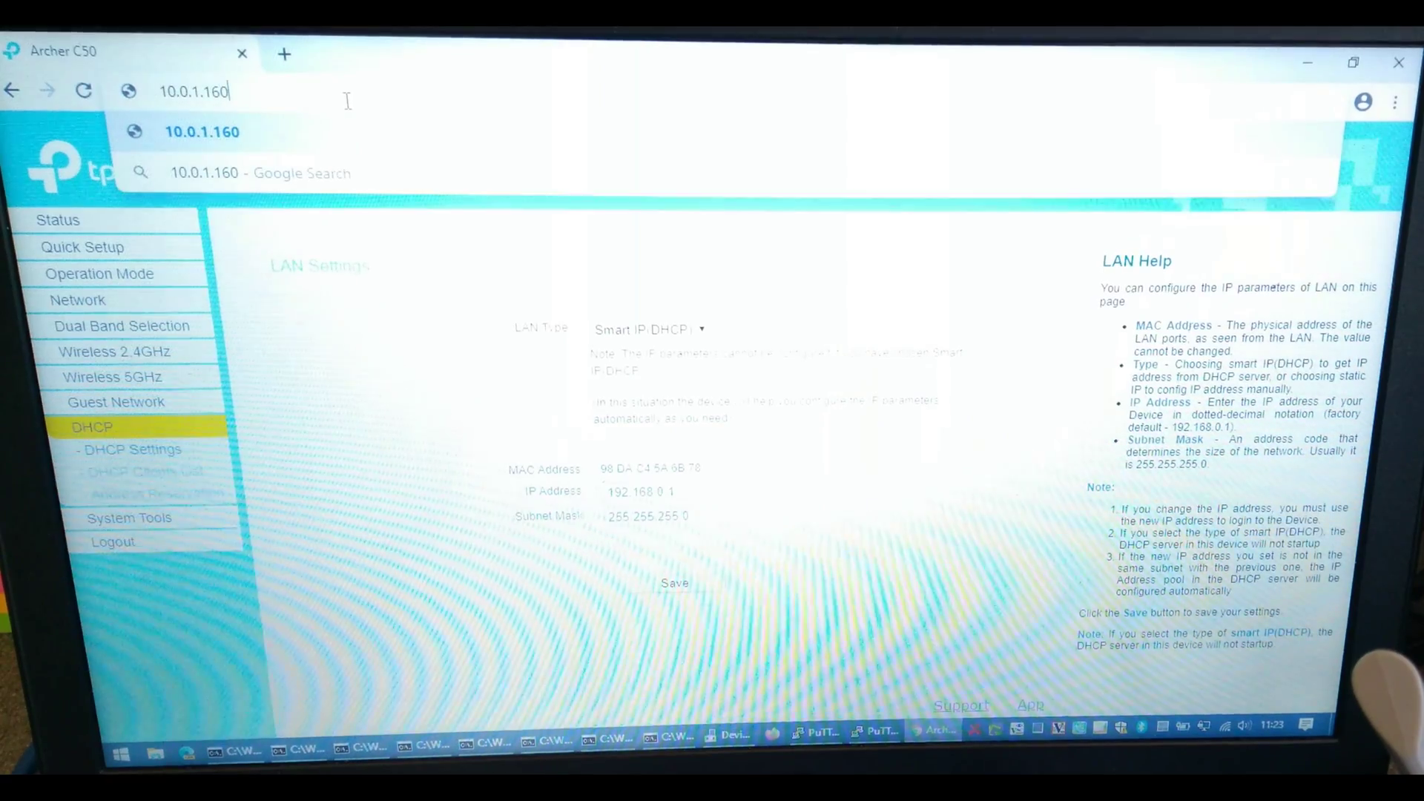
key("Return")
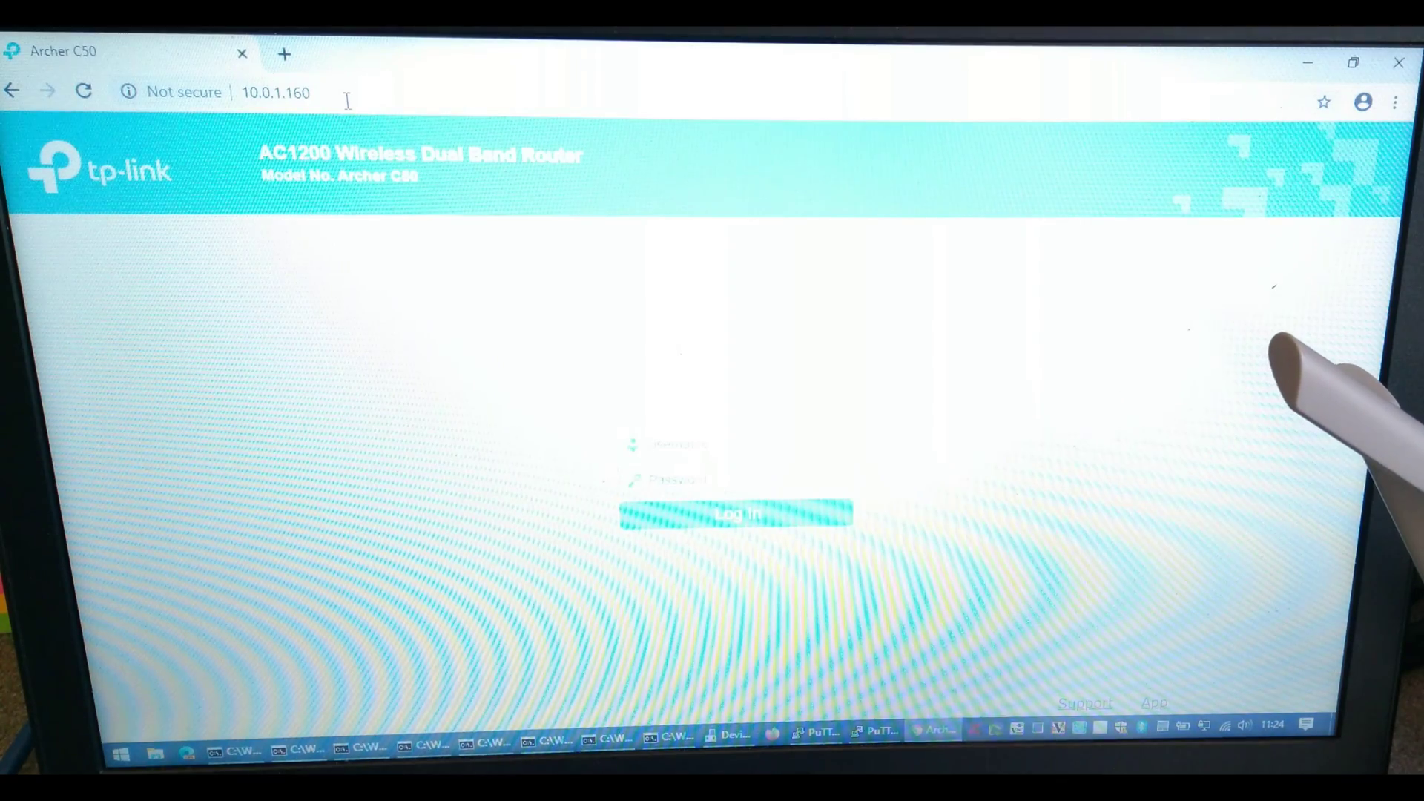
Start a continuous ping to 10.0.1.160 with 'ping 10.0.1.160 -t' in Command Prompt
key("super+r")
type("cmd")
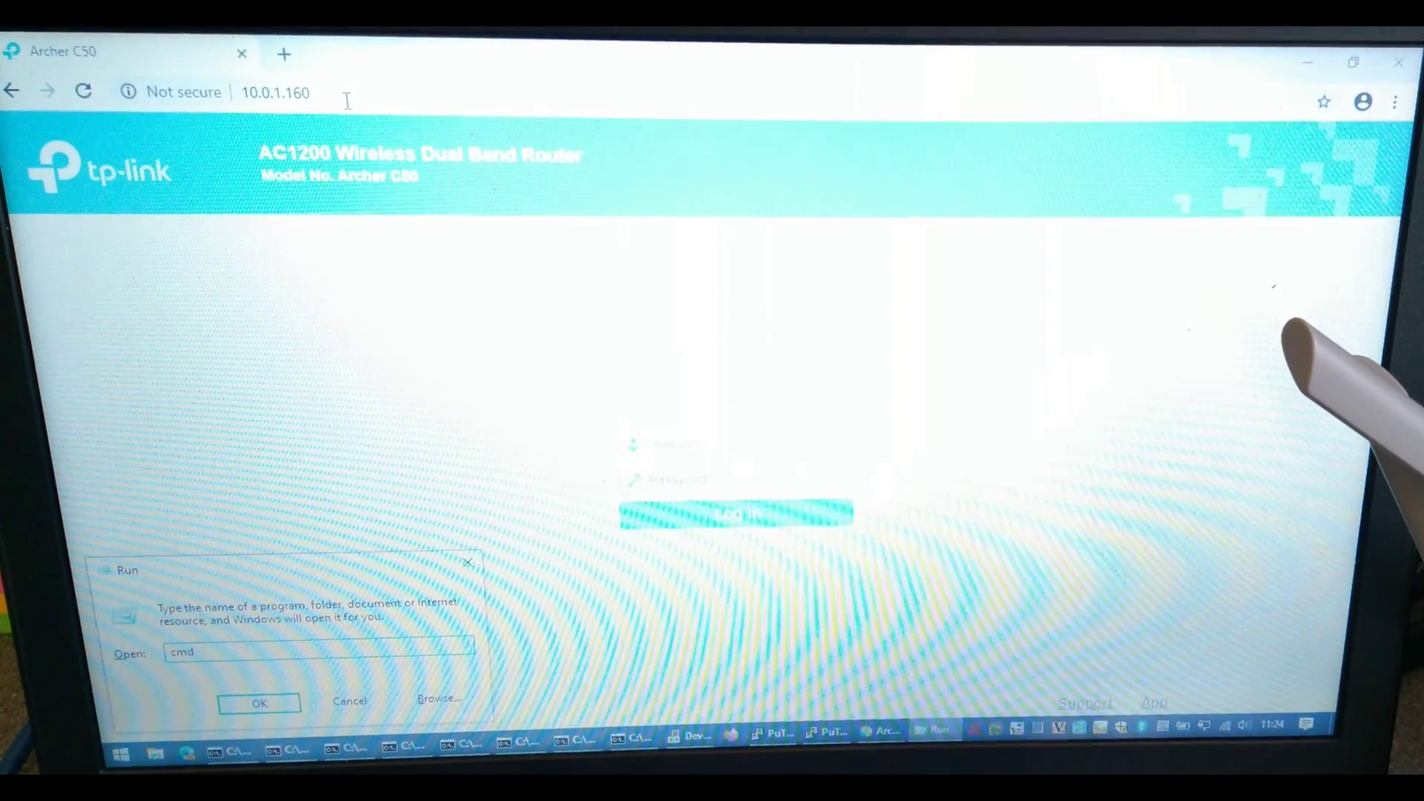
key("Return")
type("ping 192")
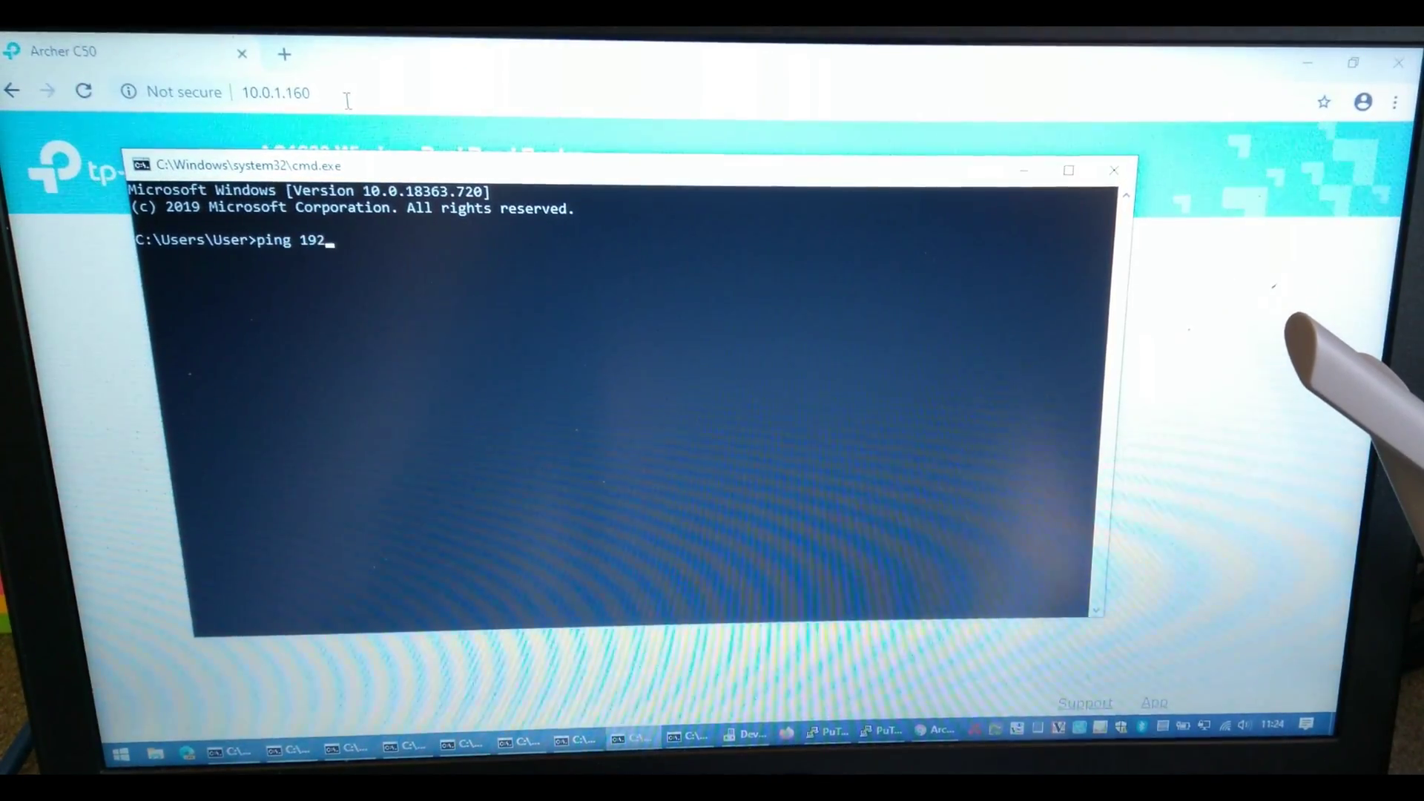
type(".1")
key("BackSpace")
key("BackSpace")
key("BackSpace")
key("BackSpace")
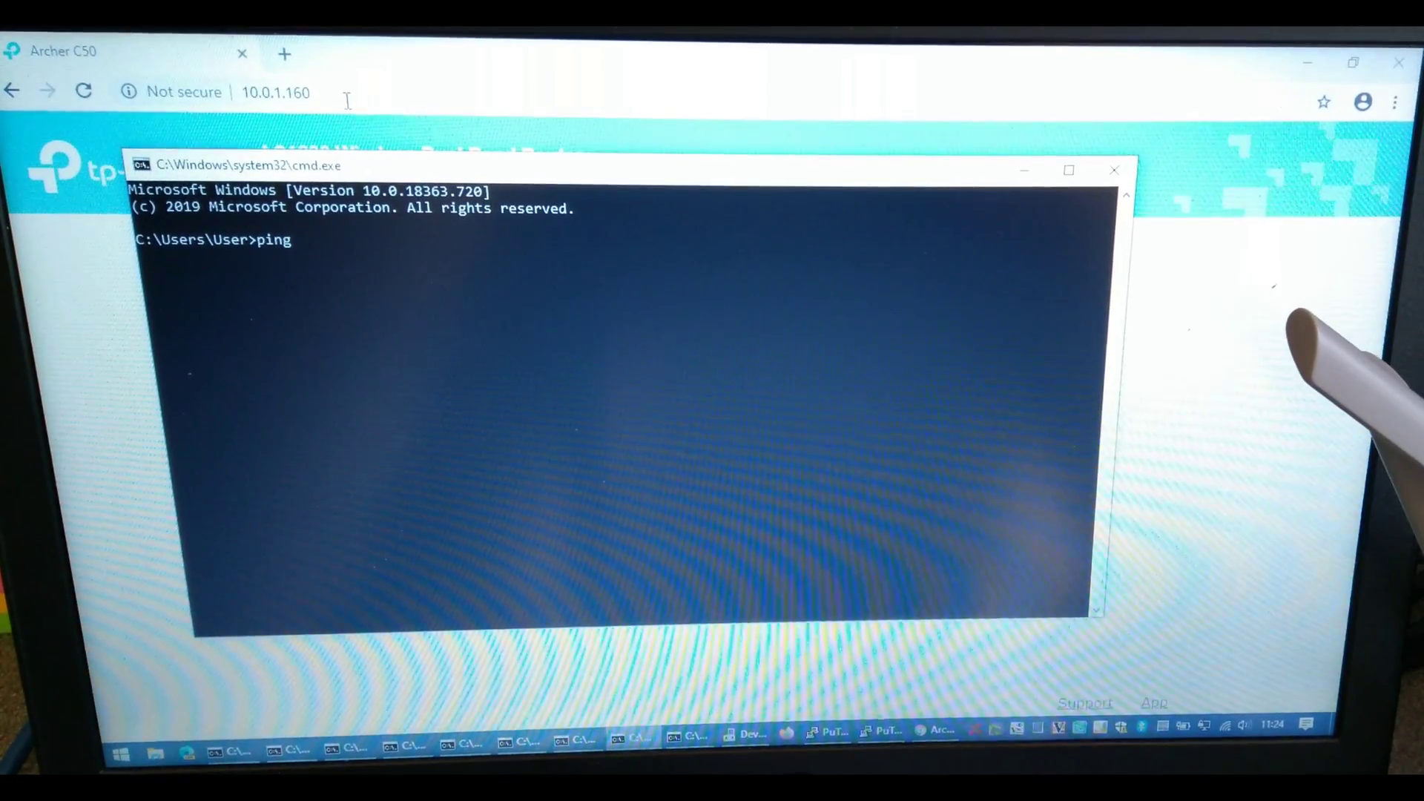
type("10.0.1.16")
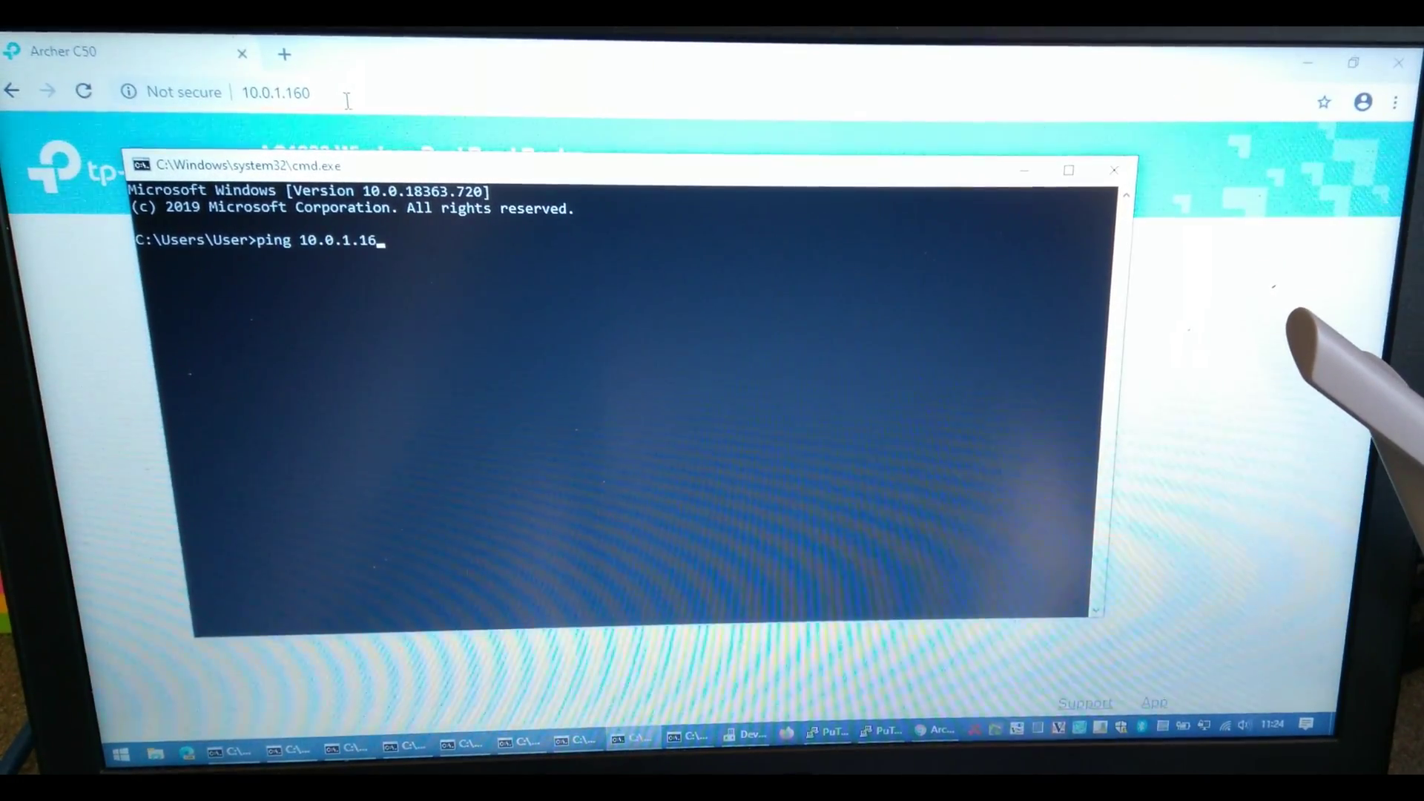
type("0 -t")
key("Return")
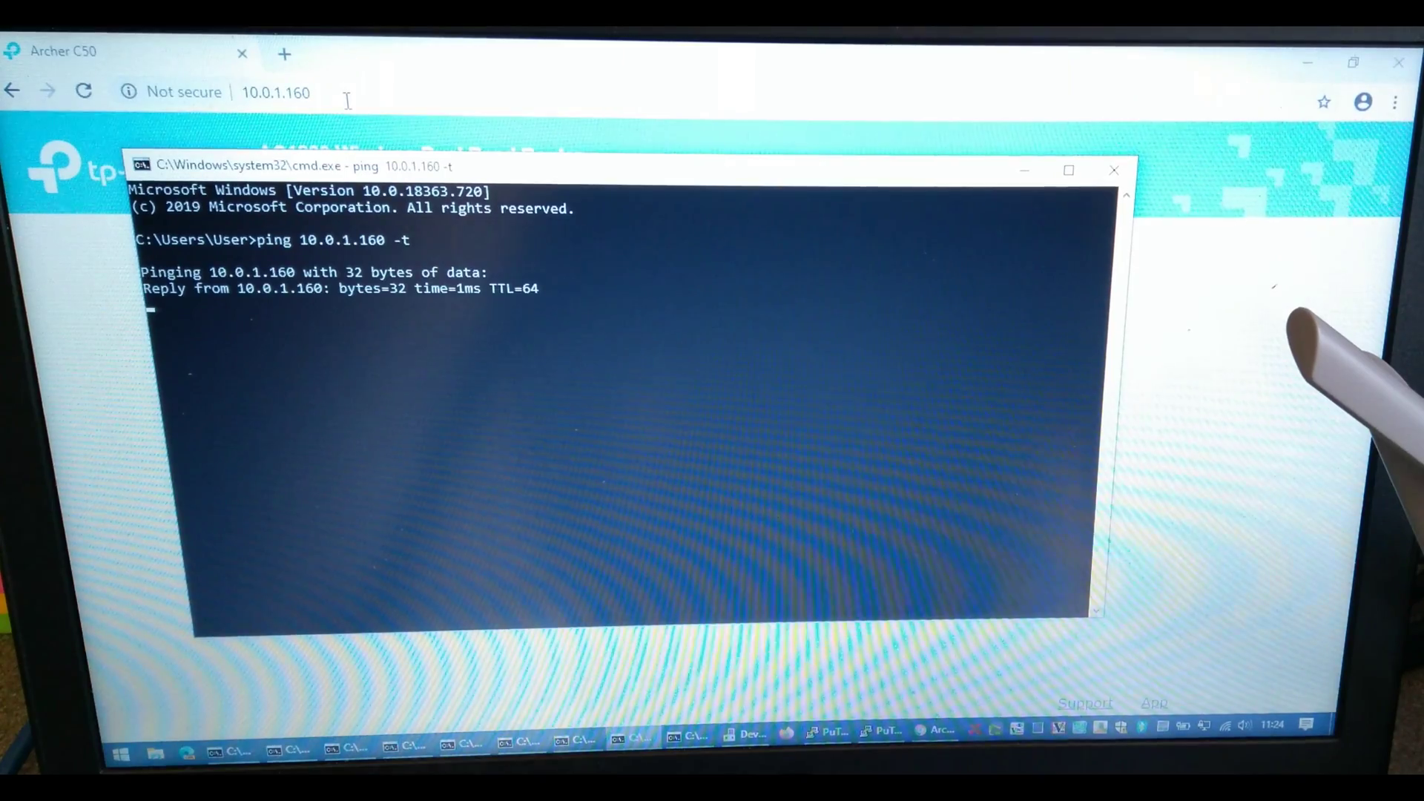